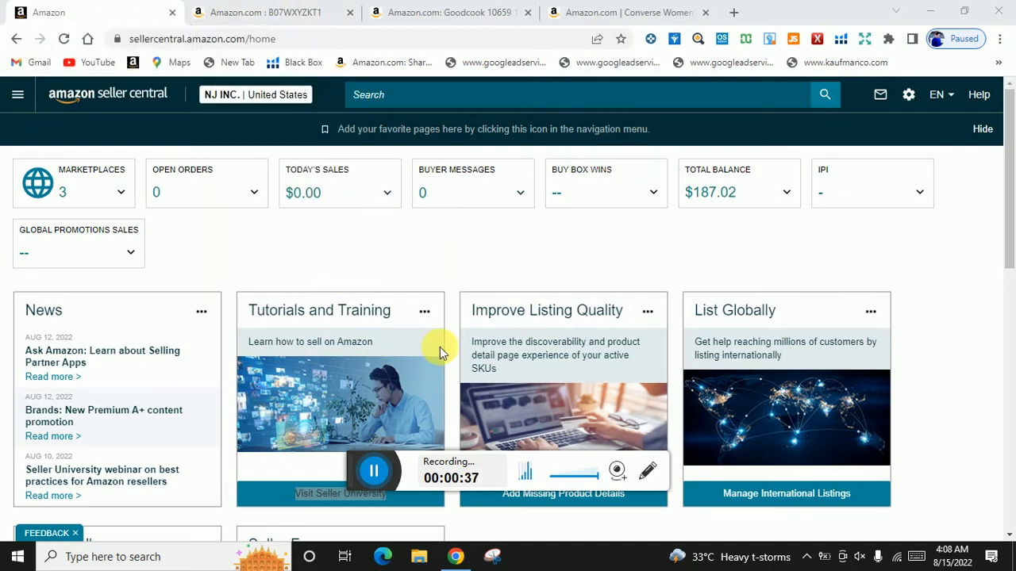
Step: Open the Manage Inventory page in Seller Central
{"action": "scroll", "coordinate": [442, 347], "scroll_direction": "down", "scroll_amount": 3}
{"action": "scroll", "coordinate": [442, 347], "scroll_direction": "up", "scroll_amount": 3}
{"action": "left_click", "coordinate": [18, 95]}
{"action": "mouse_move", "coordinate": [62, 137]}
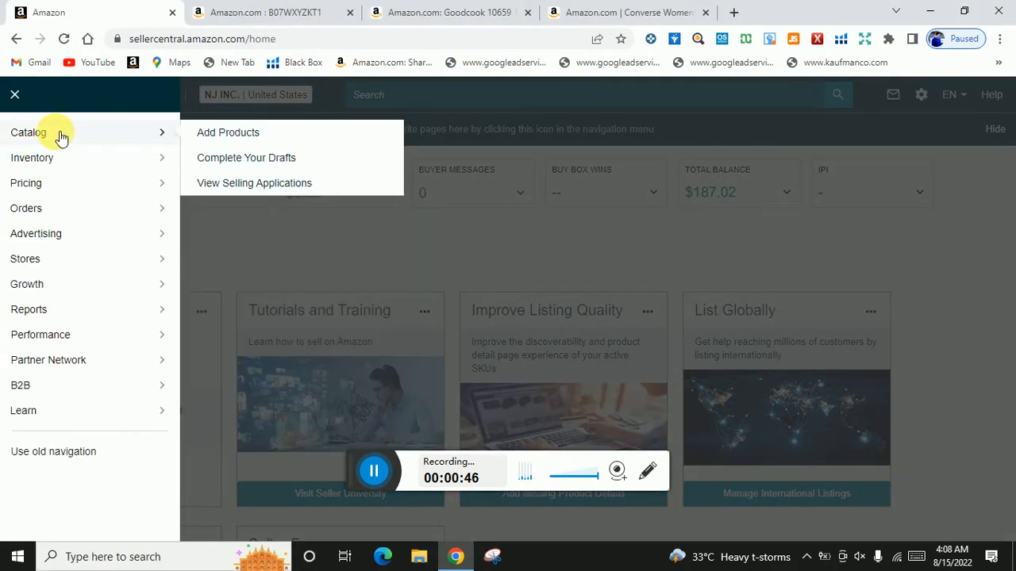
{"action": "mouse_move", "coordinate": [61, 165]}
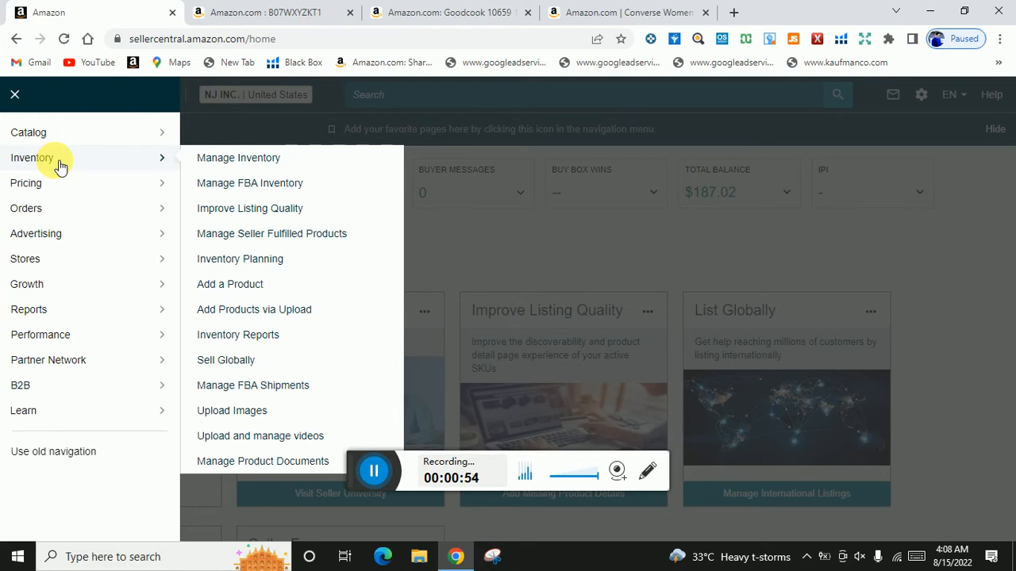
{"action": "left_click", "coordinate": [253, 164]}
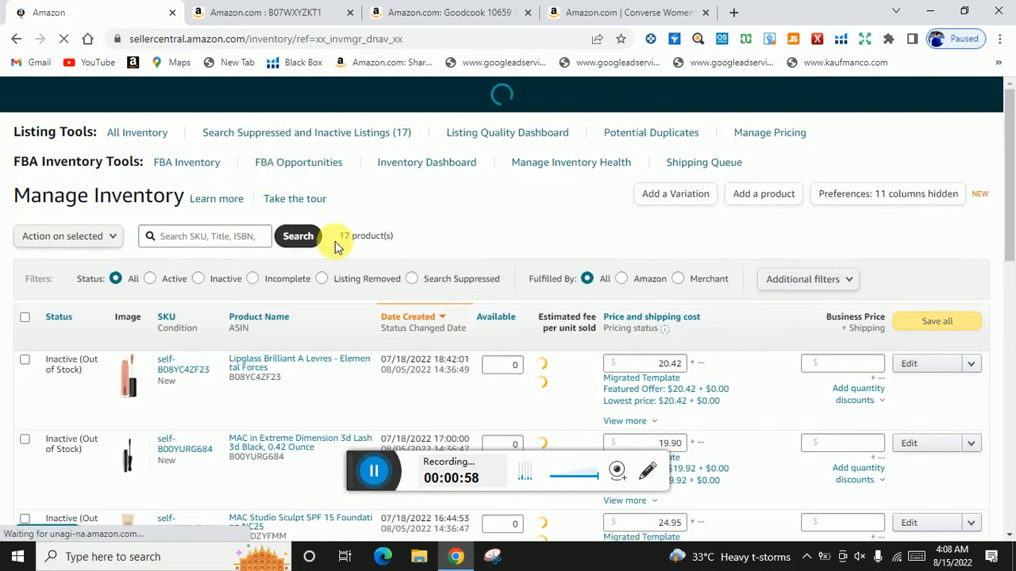
Step: Look through the inventory list, open the Lipglass Brilliant A Levres - Elemental Forces listing and review its details and offer
{"action": "scroll", "coordinate": [522, 373], "scroll_direction": "down", "scroll_amount": 3}
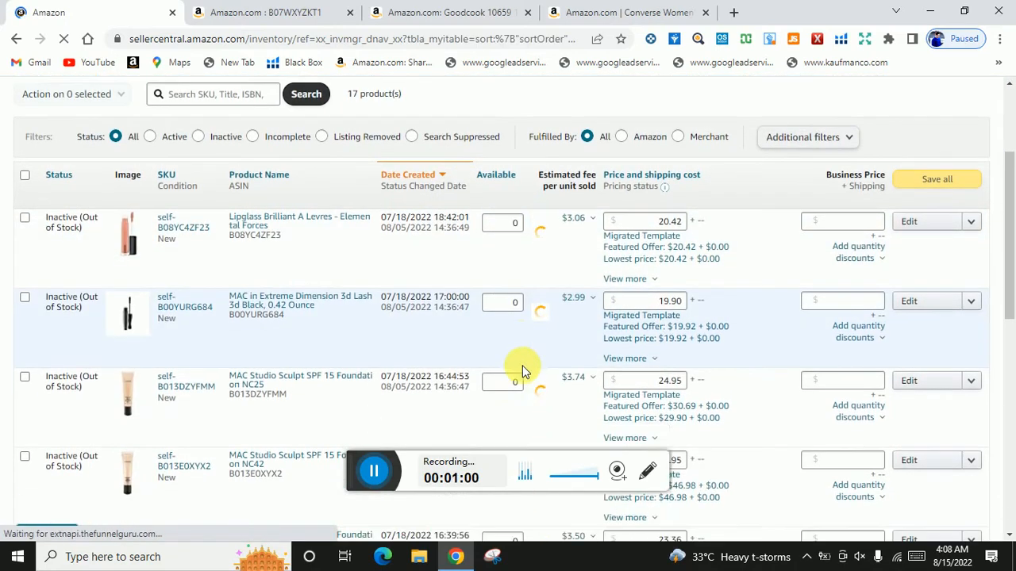
{"action": "scroll", "coordinate": [516, 355], "scroll_direction": "up", "scroll_amount": 3}
{"action": "scroll", "coordinate": [386, 363], "scroll_direction": "down", "scroll_amount": 6}
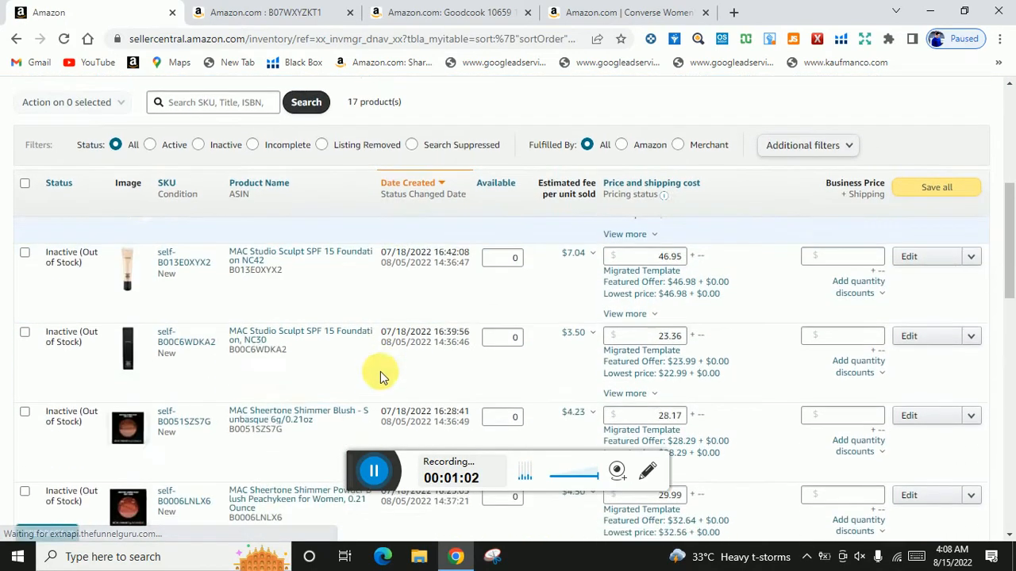
{"action": "scroll", "coordinate": [382, 357], "scroll_direction": "up", "scroll_amount": 5}
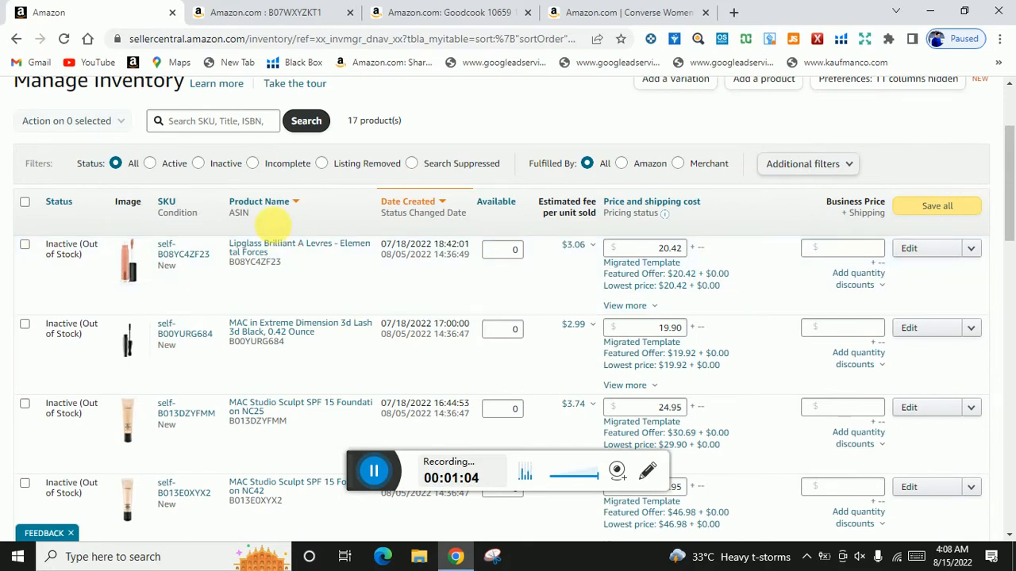
{"action": "left_click", "coordinate": [274, 248]}
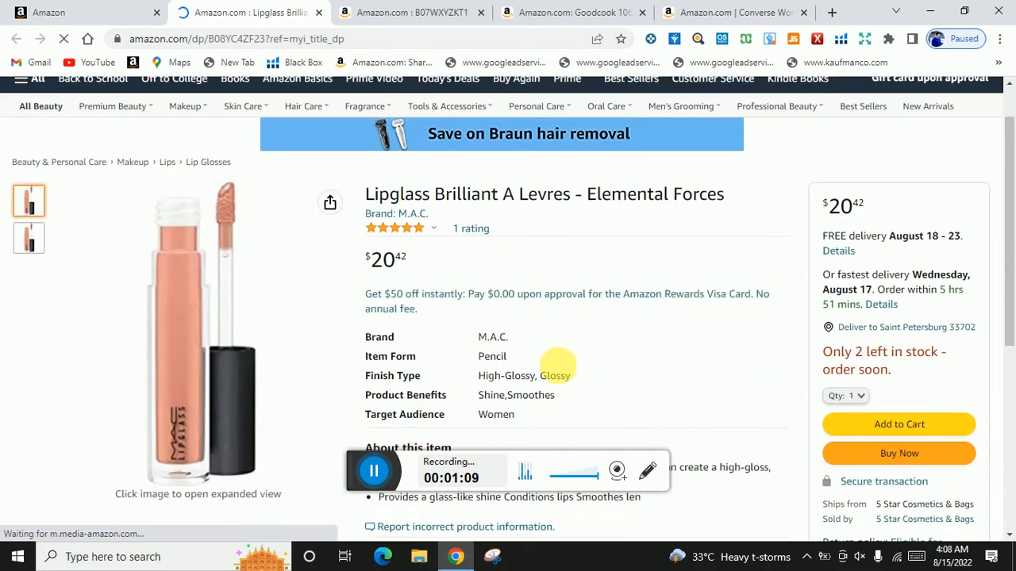
{"action": "scroll", "coordinate": [560, 364], "scroll_direction": "down", "scroll_amount": 3}
{"action": "scroll", "coordinate": [560, 363], "scroll_direction": "down", "scroll_amount": 10}
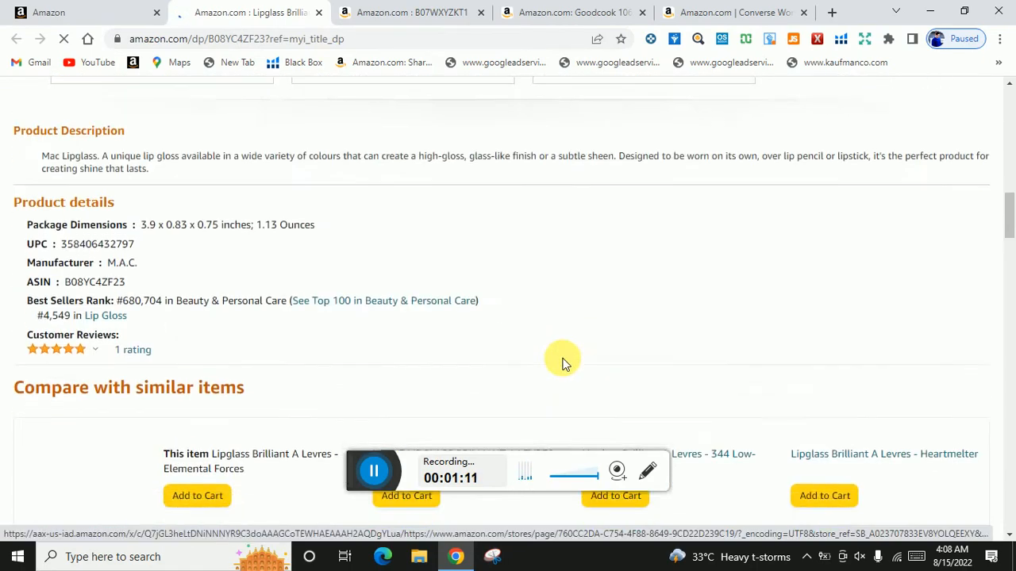
{"action": "scroll", "coordinate": [562, 364], "scroll_direction": "up", "scroll_amount": 4}
{"action": "scroll", "coordinate": [562, 364], "scroll_direction": "up", "scroll_amount": 6}
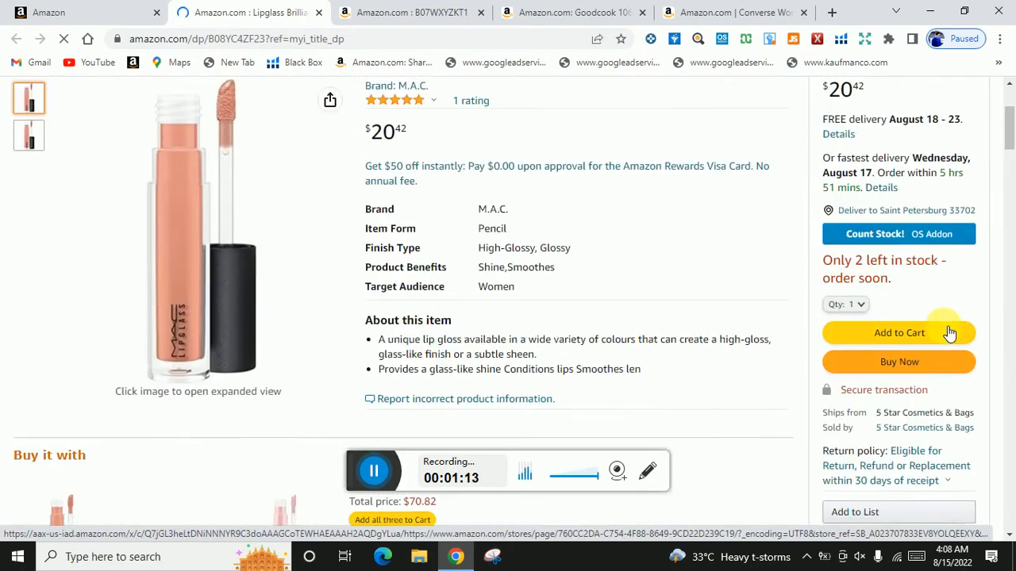
Step: Return to the Manage Inventory list, review its columns and products, and bring up the main navigation
{"action": "left_click", "coordinate": [69, 10]}
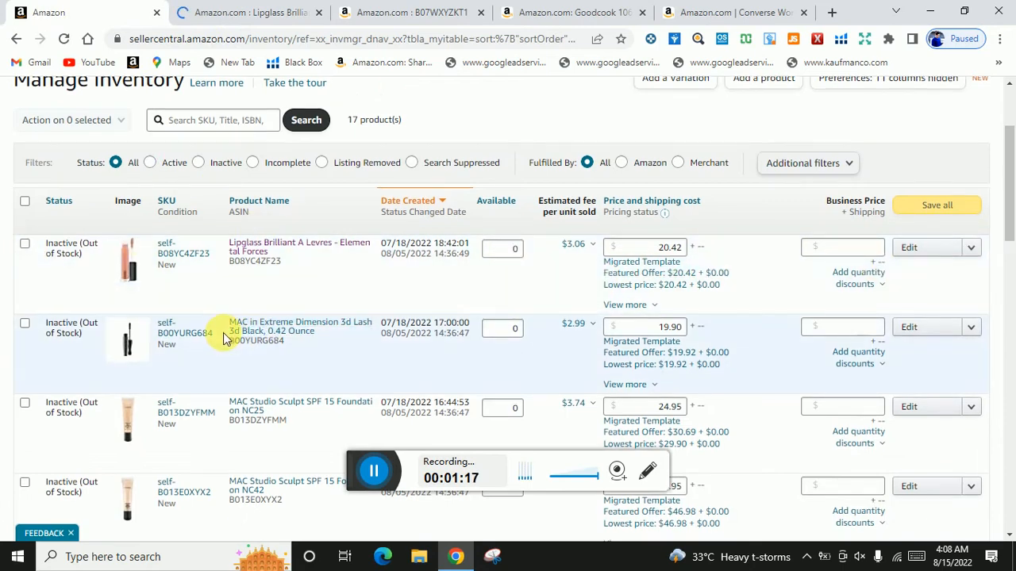
{"action": "scroll", "coordinate": [359, 327], "scroll_direction": "down", "scroll_amount": 1}
{"action": "scroll", "coordinate": [418, 349], "scroll_direction": "up", "scroll_amount": 2}
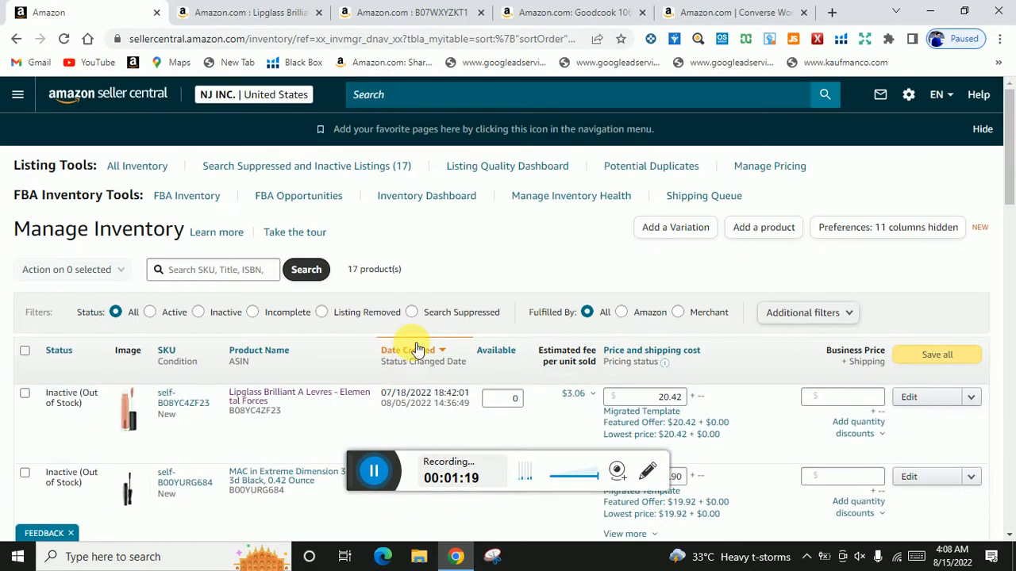
{"action": "scroll", "coordinate": [418, 349], "scroll_direction": "down", "scroll_amount": 2}
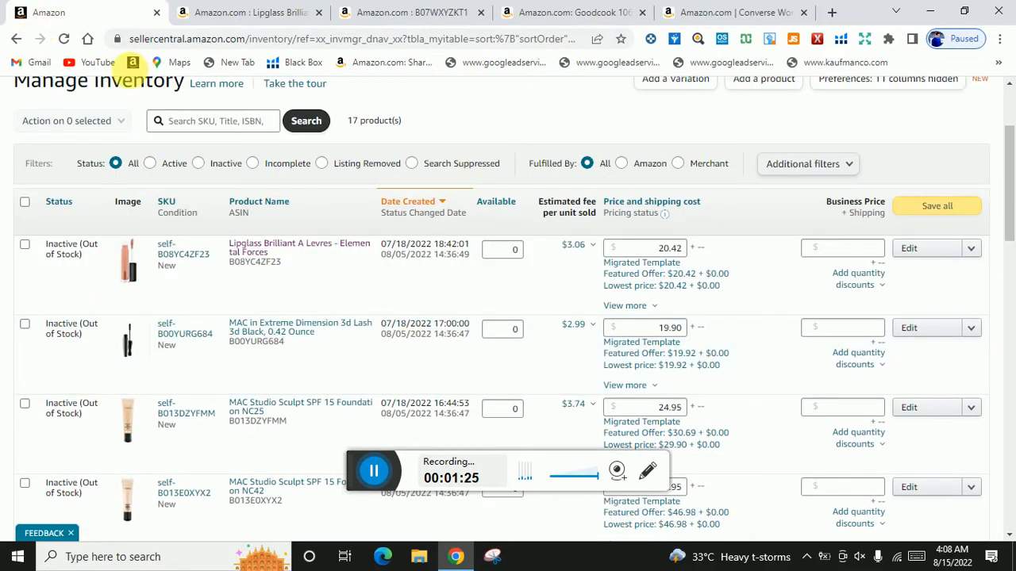
{"action": "scroll", "coordinate": [161, 181], "scroll_direction": "up", "scroll_amount": 2}
{"action": "left_click", "coordinate": [19, 95]}
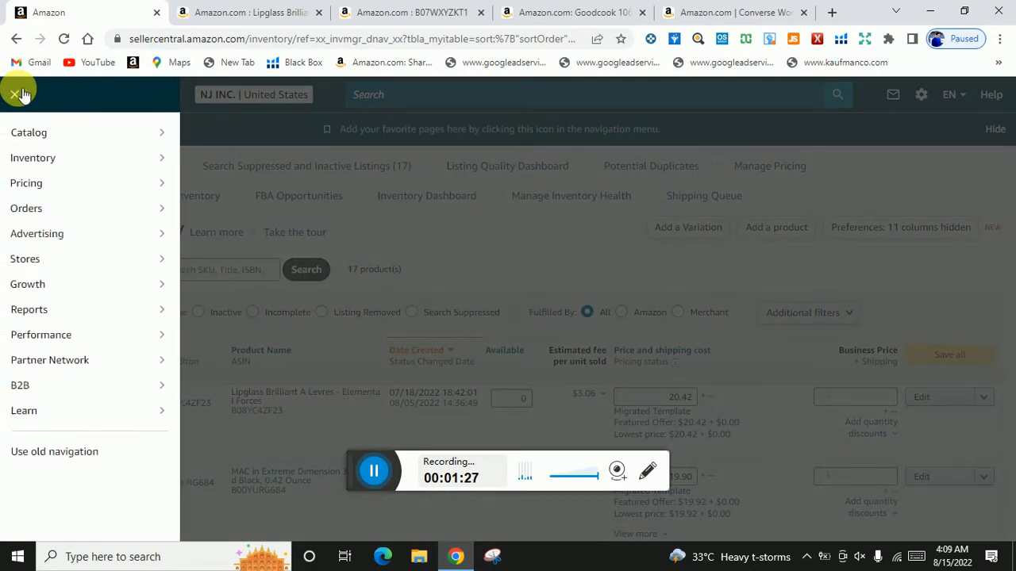
Step: Close the Lipglass product page
{"action": "left_click", "coordinate": [300, 11]}
{"action": "left_click", "coordinate": [412, 12]}
{"action": "left_click", "coordinate": [318, 12]}
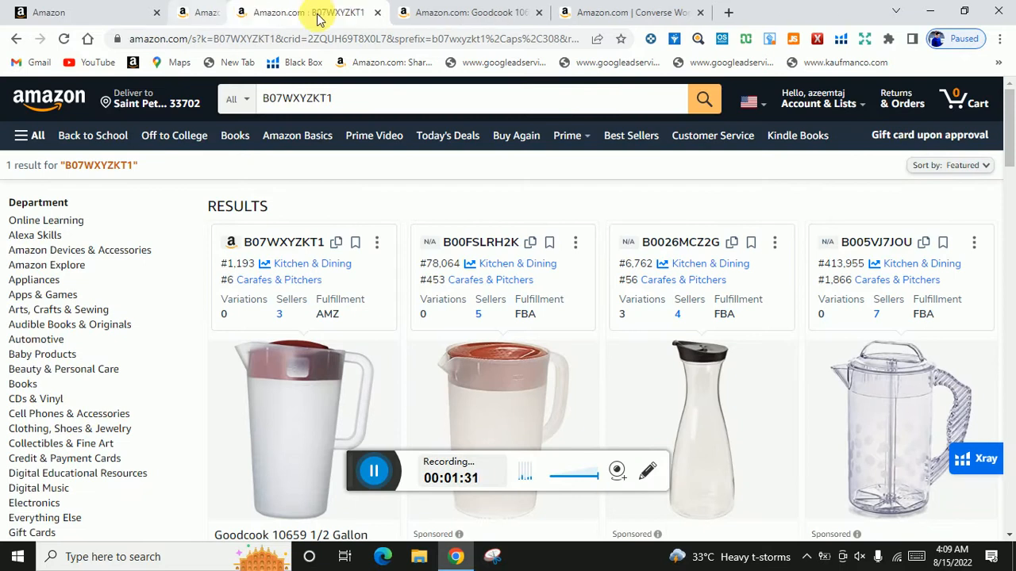
Step: Examine the Goodcook 10659 pitcher page for its selling eligibility and hazmat status
{"action": "left_click", "coordinate": [429, 9]}
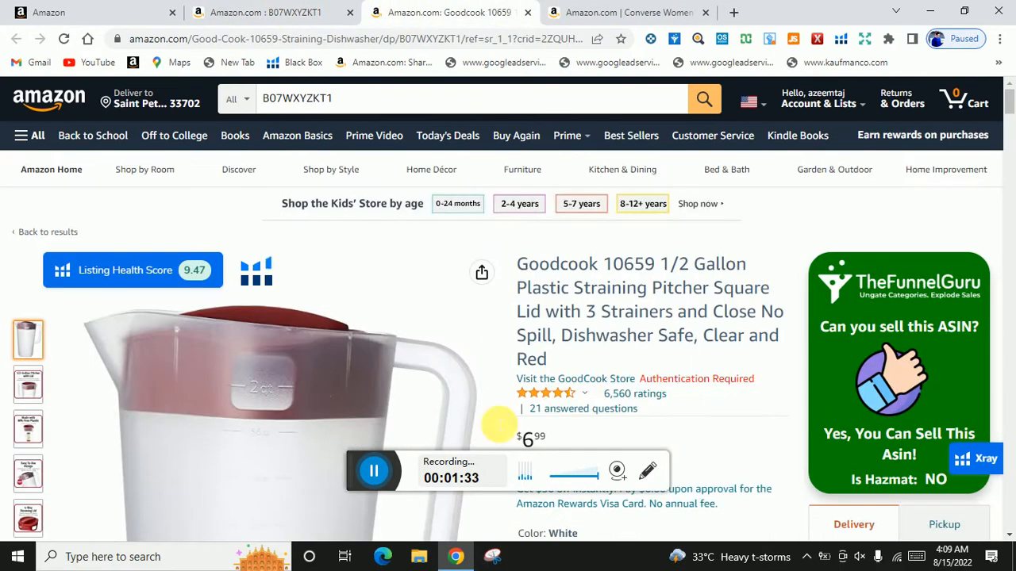
{"action": "scroll", "coordinate": [481, 397], "scroll_direction": "down", "scroll_amount": 3}
{"action": "scroll", "coordinate": [709, 363], "scroll_direction": "up", "scroll_amount": 3}
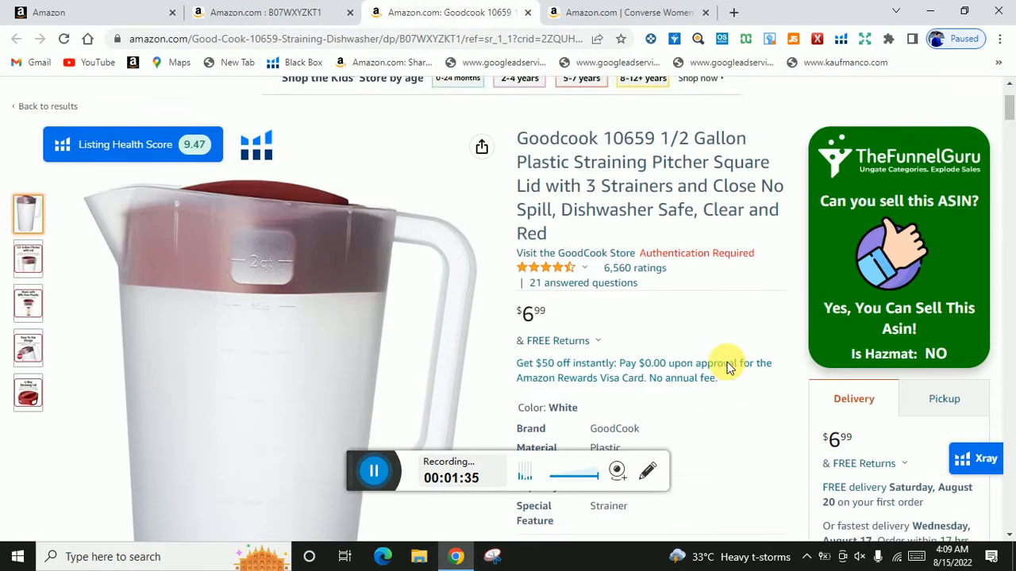
{"action": "left_click_drag", "start_coordinate": [825, 361], "coordinate": [913, 389]}
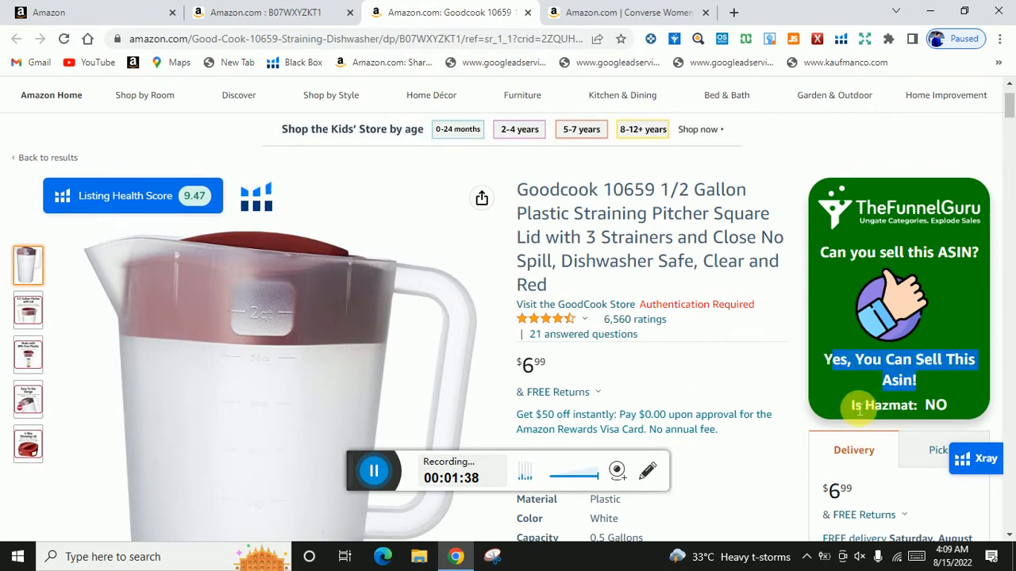
{"action": "left_click_drag", "start_coordinate": [846, 404], "coordinate": [955, 404]}
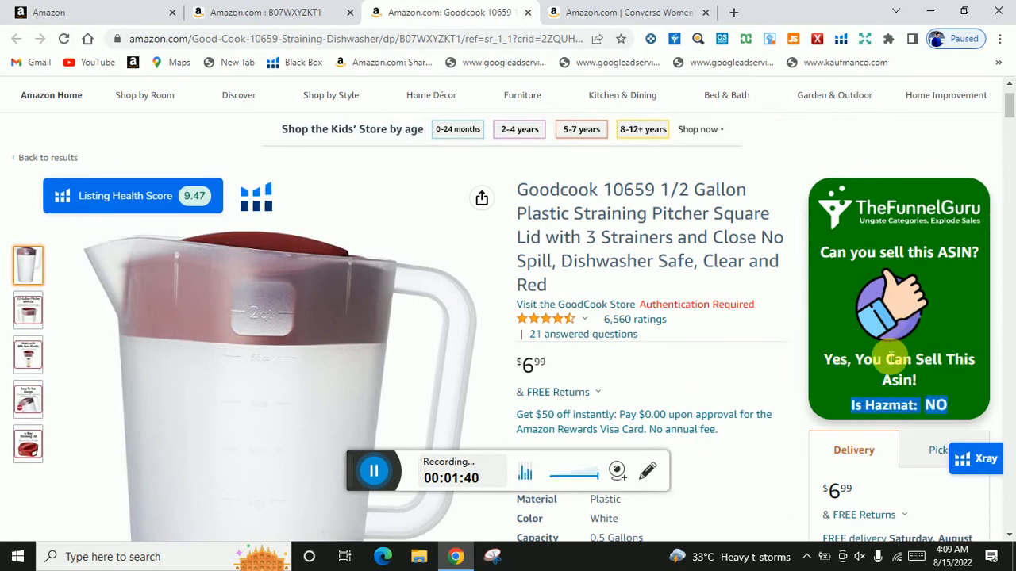
{"action": "left_click", "coordinate": [893, 359]}
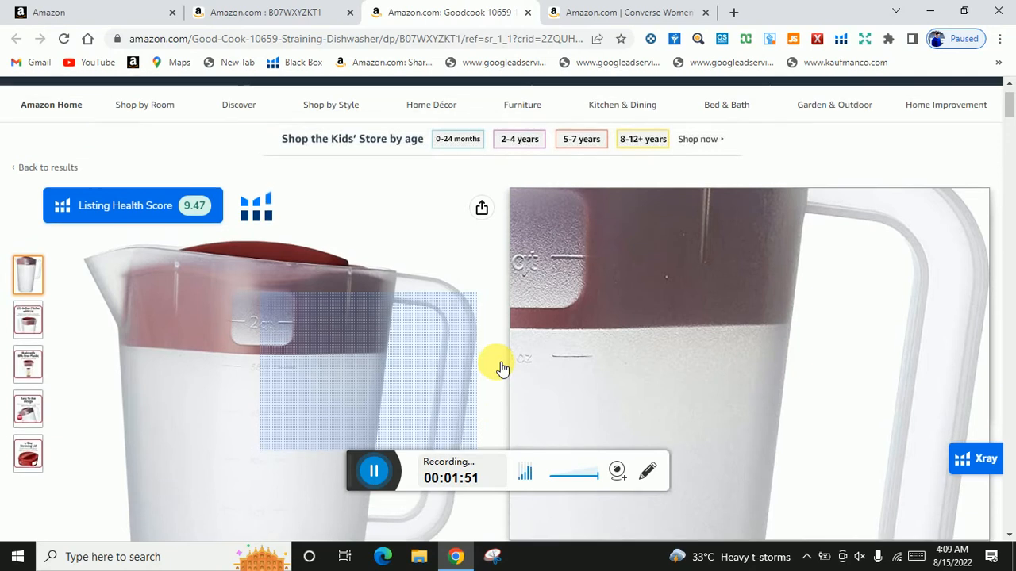
{"action": "scroll", "coordinate": [498, 362], "scroll_direction": "up", "scroll_amount": 1}
Step: Go back to Seller Central and open the Add Products page from the catalog section
{"action": "left_click", "coordinate": [43, 12]}
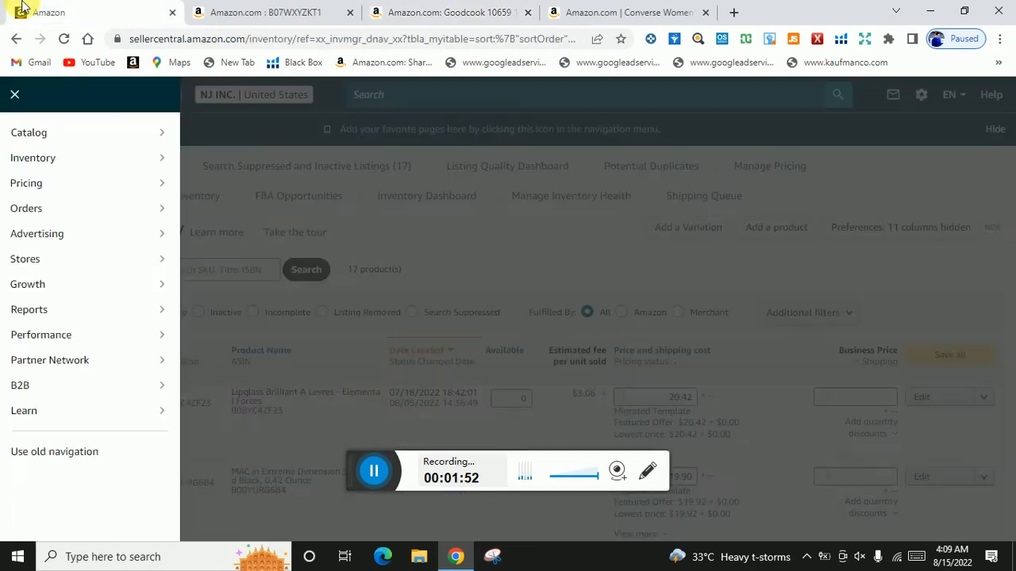
{"action": "mouse_move", "coordinate": [78, 136]}
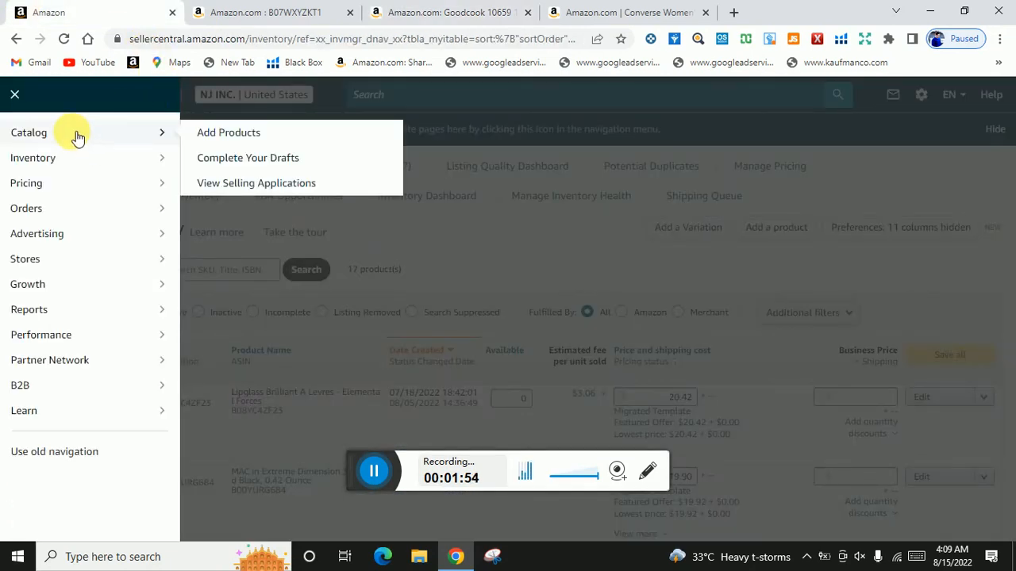
{"action": "left_click", "coordinate": [264, 135]}
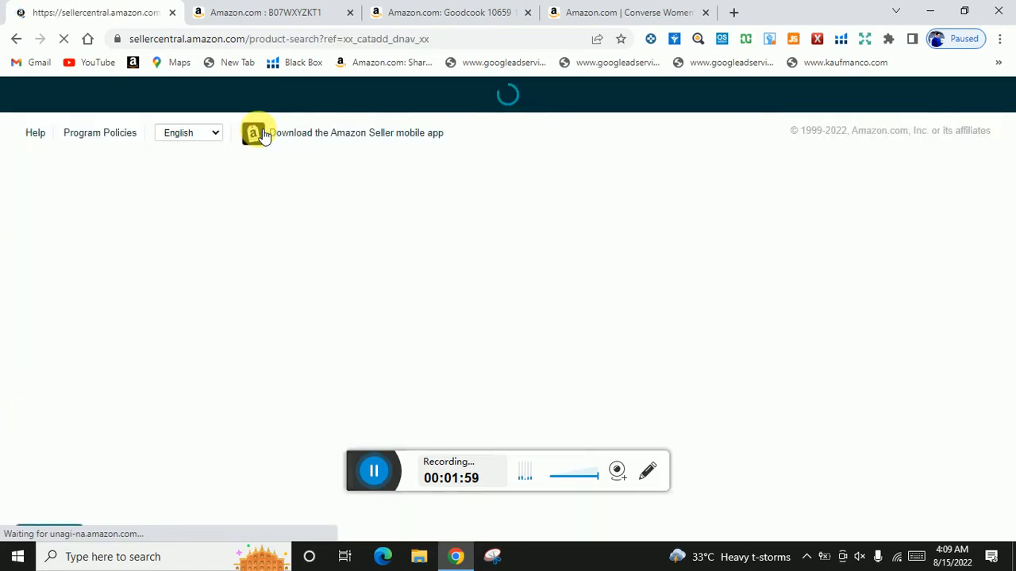
{"action": "scroll", "coordinate": [645, 325], "scroll_direction": "down", "scroll_amount": 2}
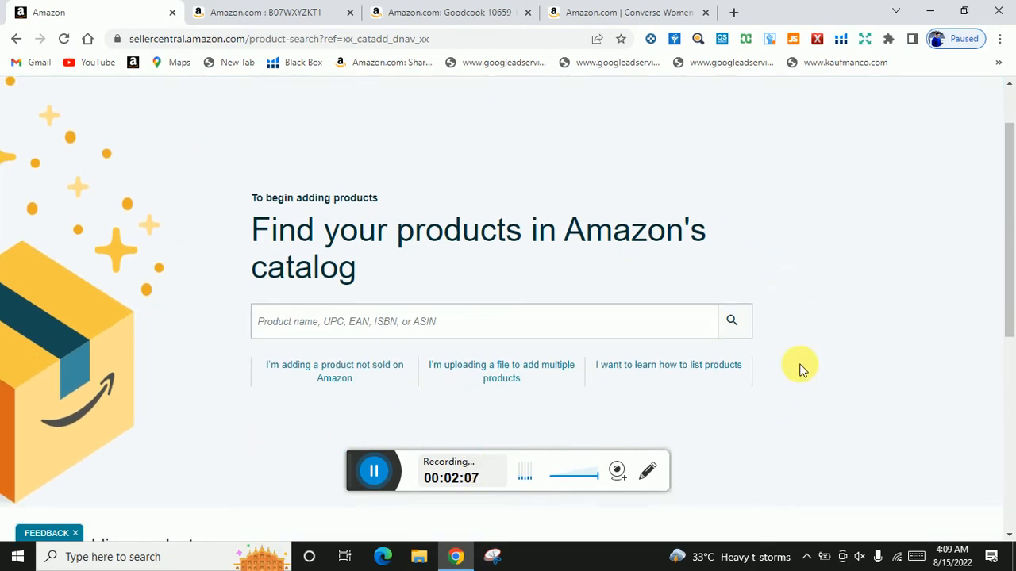
Step: Close the B07WXYZKT1 search results page and copy the ASIN from the Goodcook pitcher page's address
{"action": "left_click", "coordinate": [274, 12]}
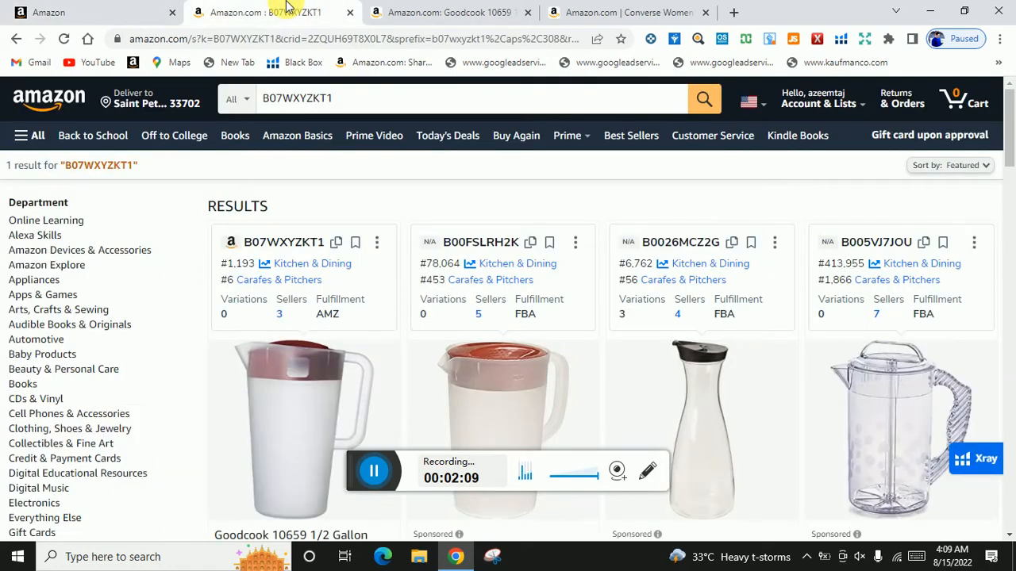
{"action": "left_click", "coordinate": [383, 8]}
{"action": "left_click", "coordinate": [350, 12]}
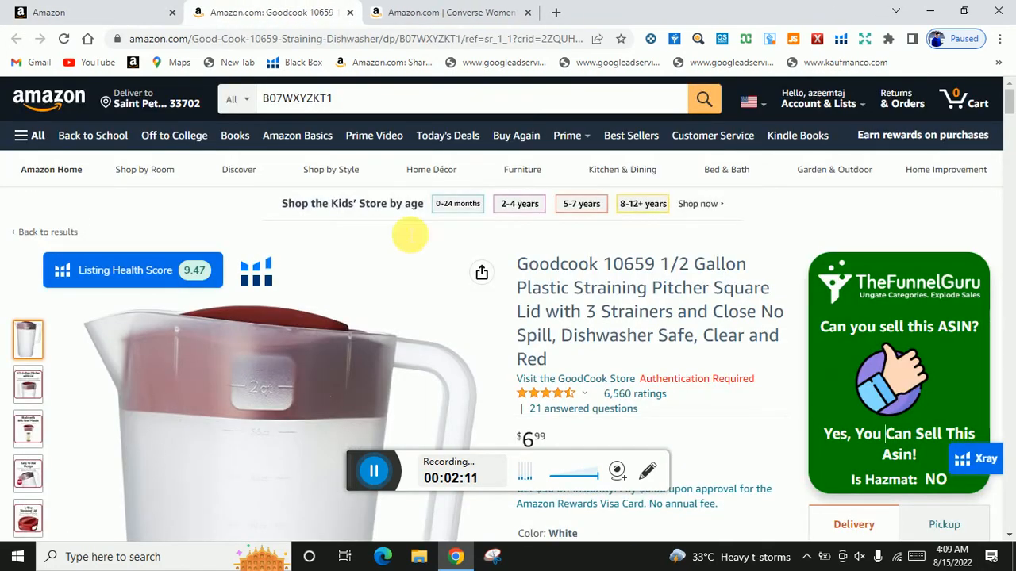
{"action": "double_click", "coordinate": [442, 39]}
{"action": "key", "text": "ctrl+c"}
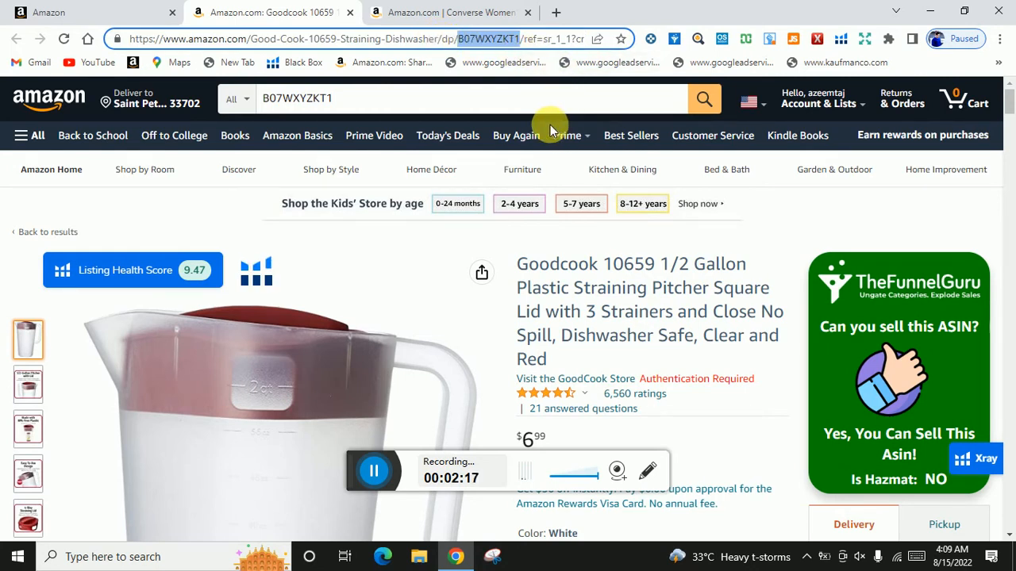
Step: Search Seller Central's product catalog for the copied ASIN B07WXYZKT1
{"action": "left_click", "coordinate": [103, 12]}
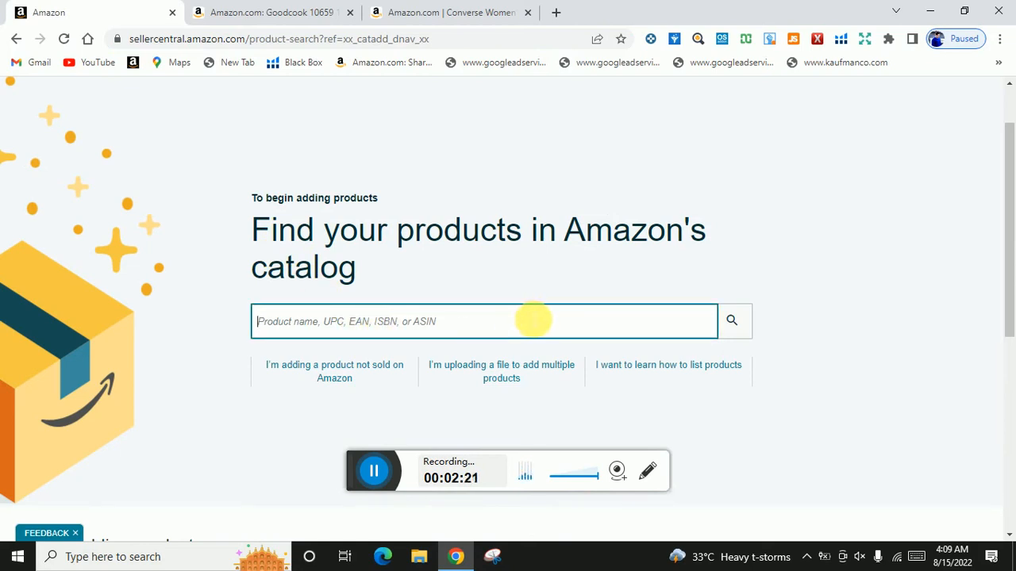
{"action": "key", "text": "ctrl+v"}
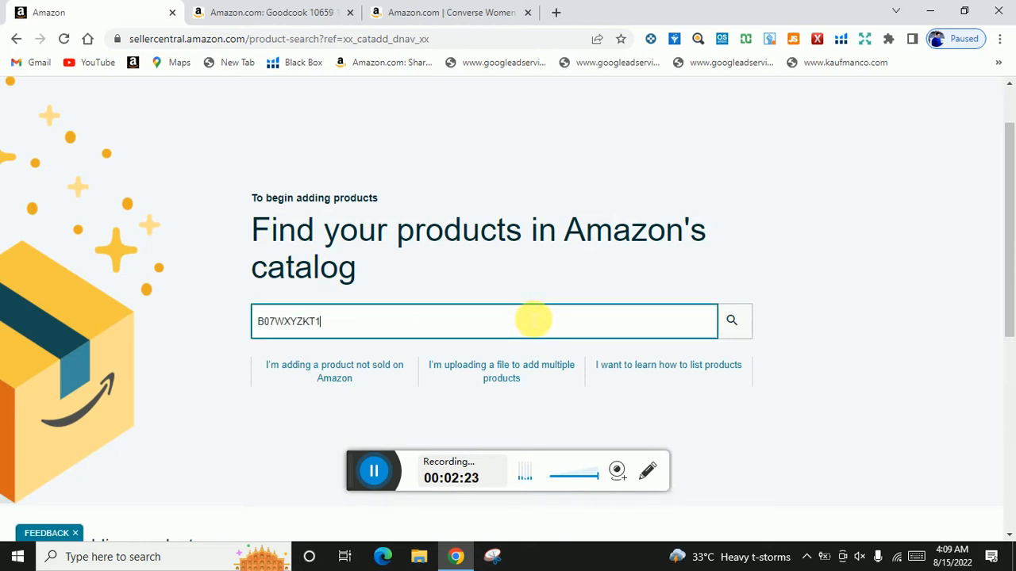
{"action": "left_click", "coordinate": [732, 322]}
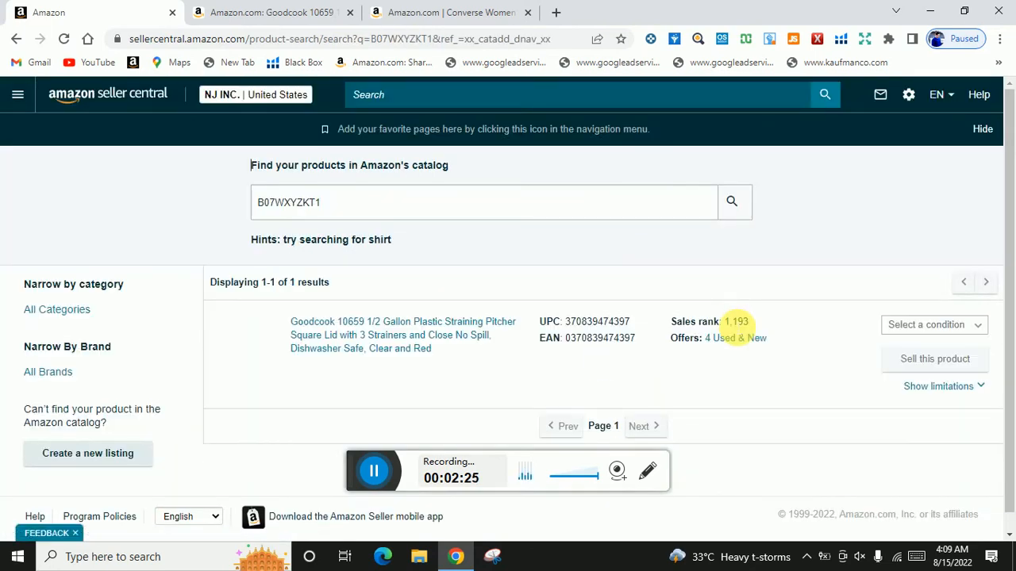
Step: Set the Goodcook pitcher's condition to New and start a selling offer for it
{"action": "scroll", "coordinate": [732, 324], "scroll_direction": "down", "scroll_amount": 1}
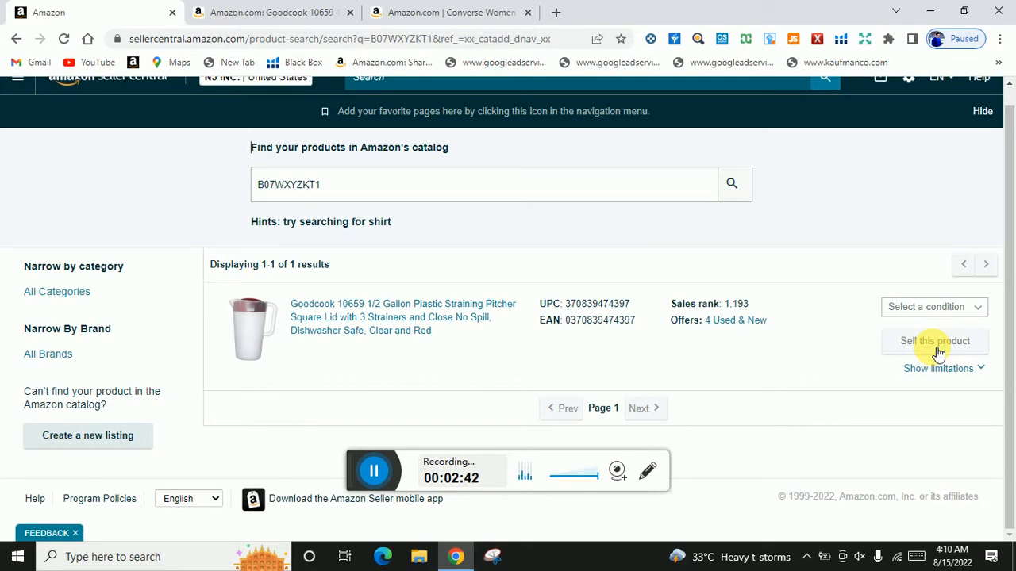
{"action": "left_click", "coordinate": [977, 314]}
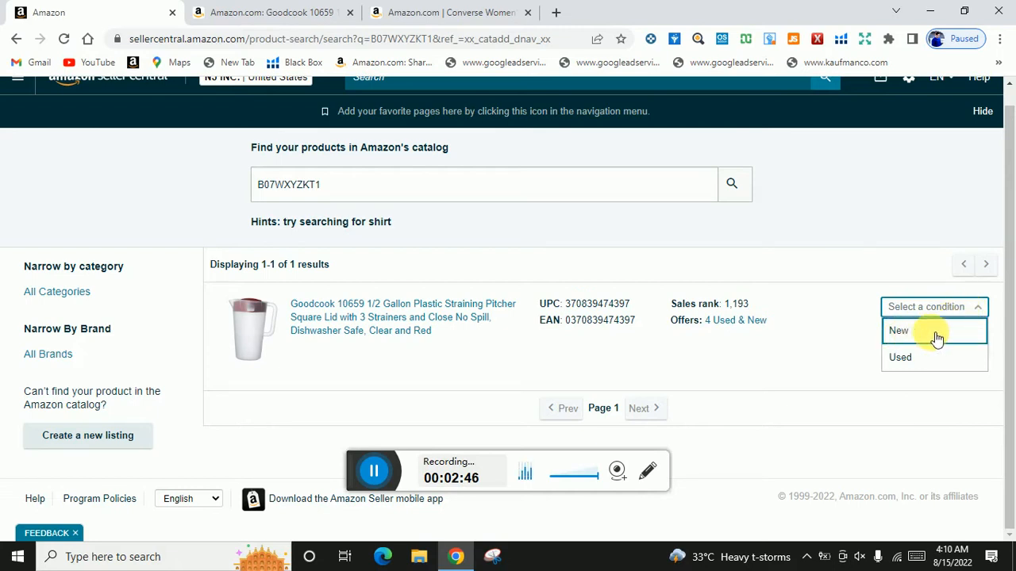
{"action": "left_click", "coordinate": [928, 340]}
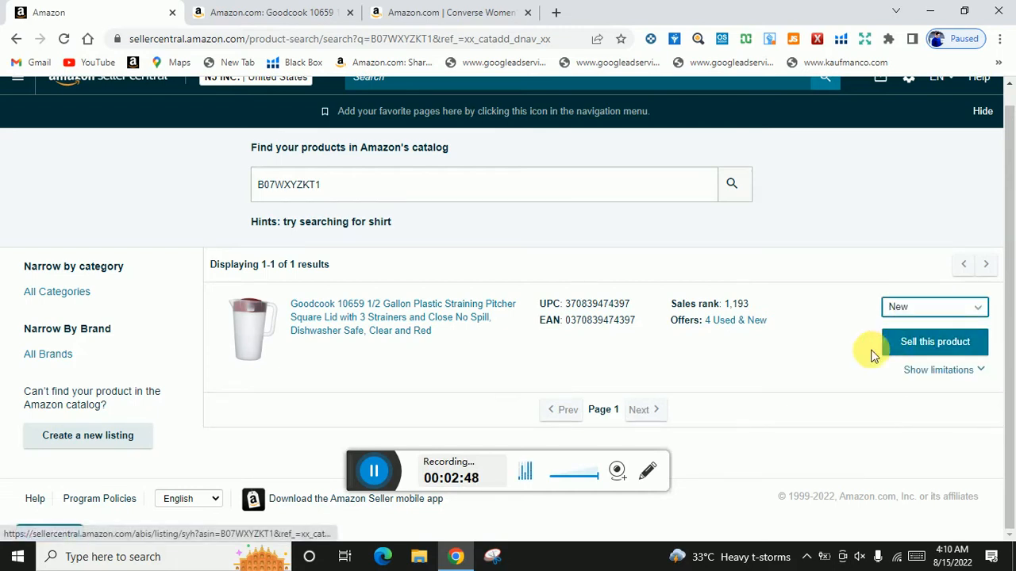
{"action": "left_click", "coordinate": [928, 348]}
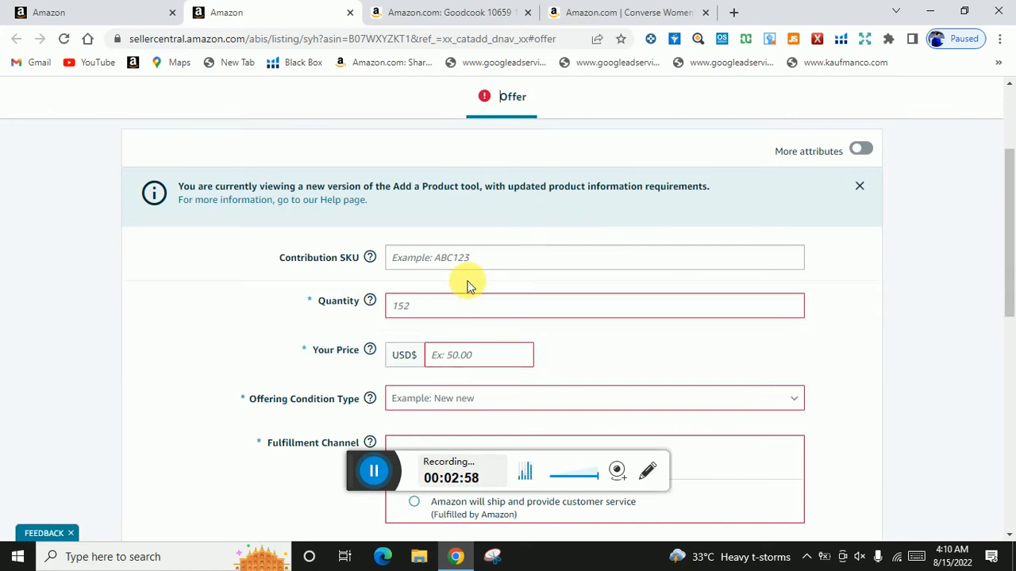
Step: Enter jug1 as the offer's contribution SKU and set the quantity to 100
{"action": "left_click", "coordinate": [484, 258]}
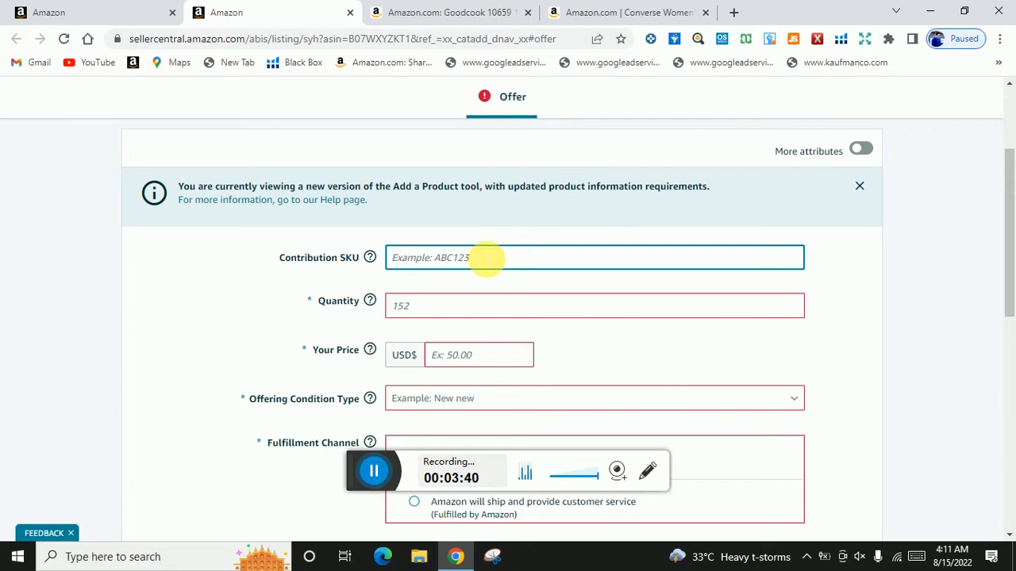
{"action": "left_click", "coordinate": [97, 9]}
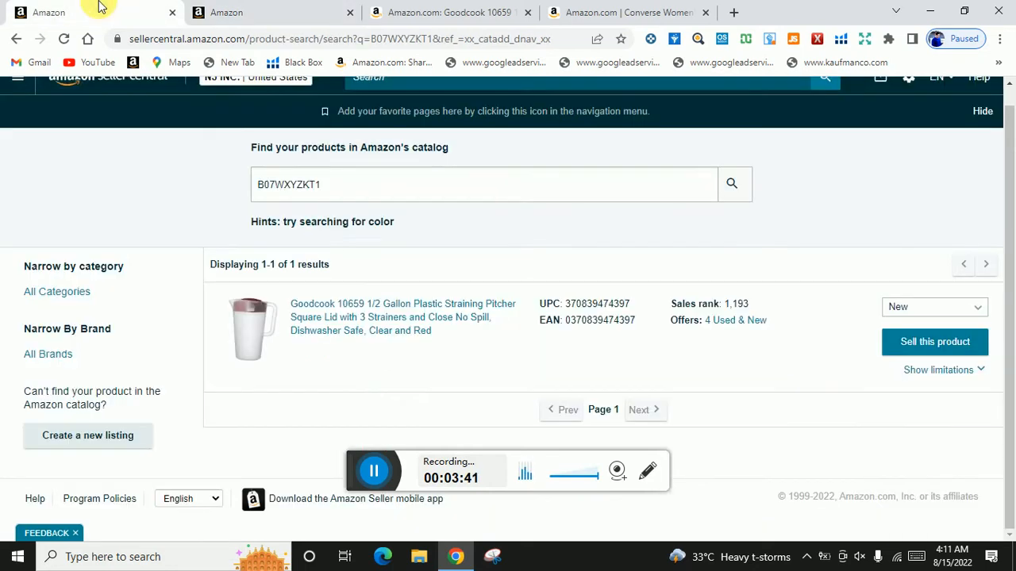
{"action": "left_click", "coordinate": [301, 18]}
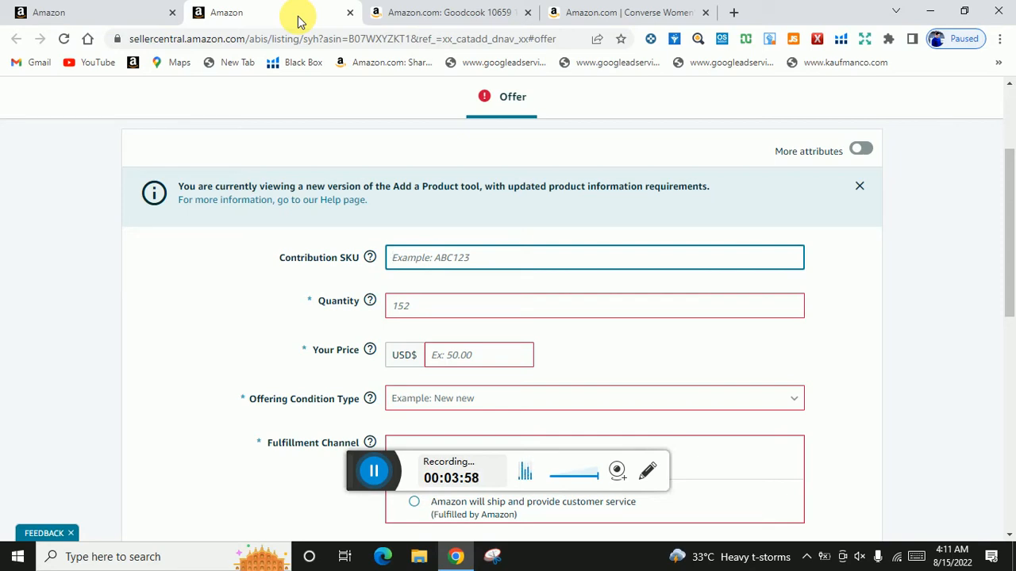
{"action": "type", "text": "jug1"}
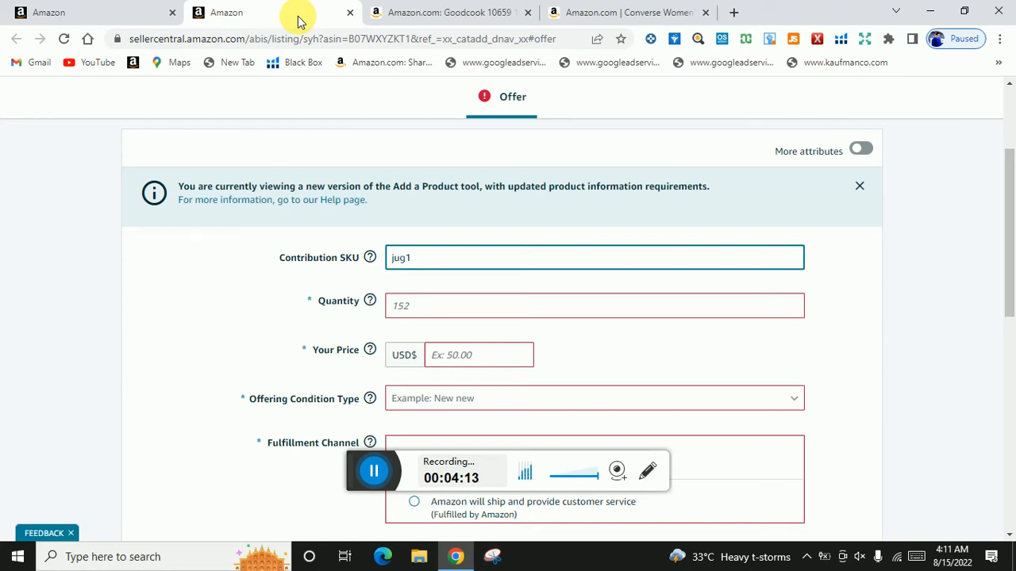
{"action": "left_click", "coordinate": [443, 314]}
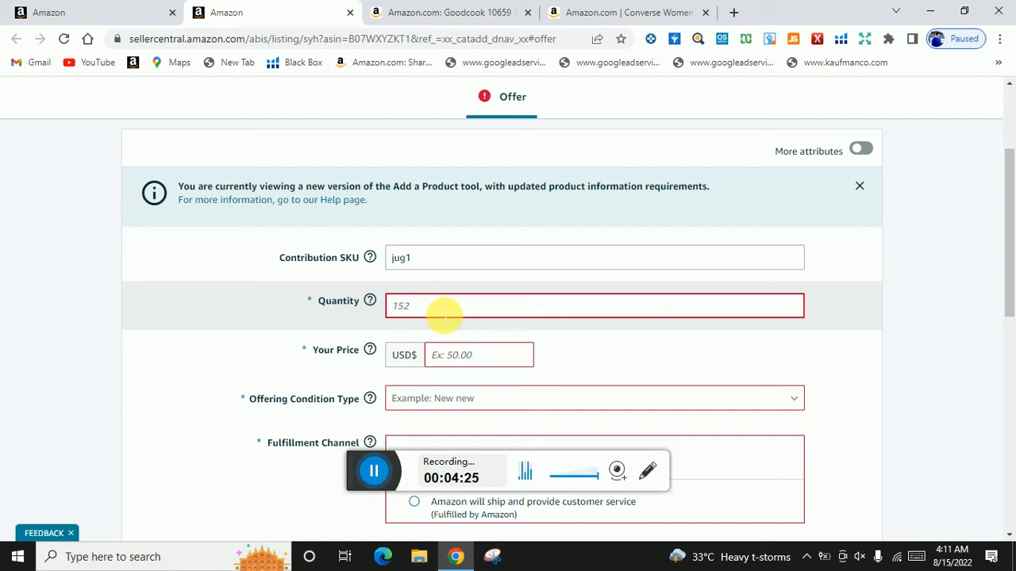
{"action": "type", "text": "100"}
Step: Set the offer's price to USD 6.20 and its offering condition type to New
{"action": "left_click", "coordinate": [476, 357]}
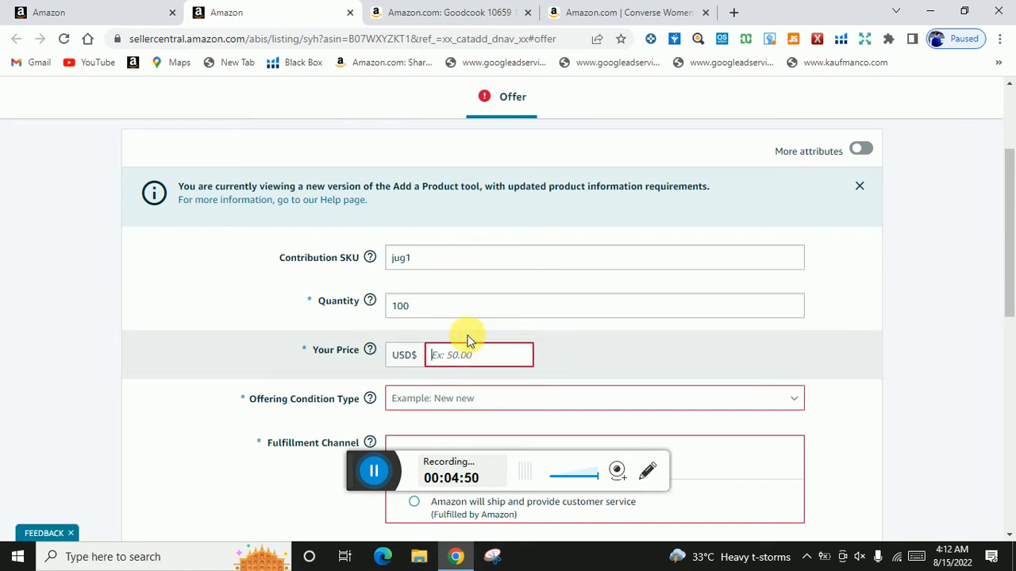
{"action": "type", "text": "6"}
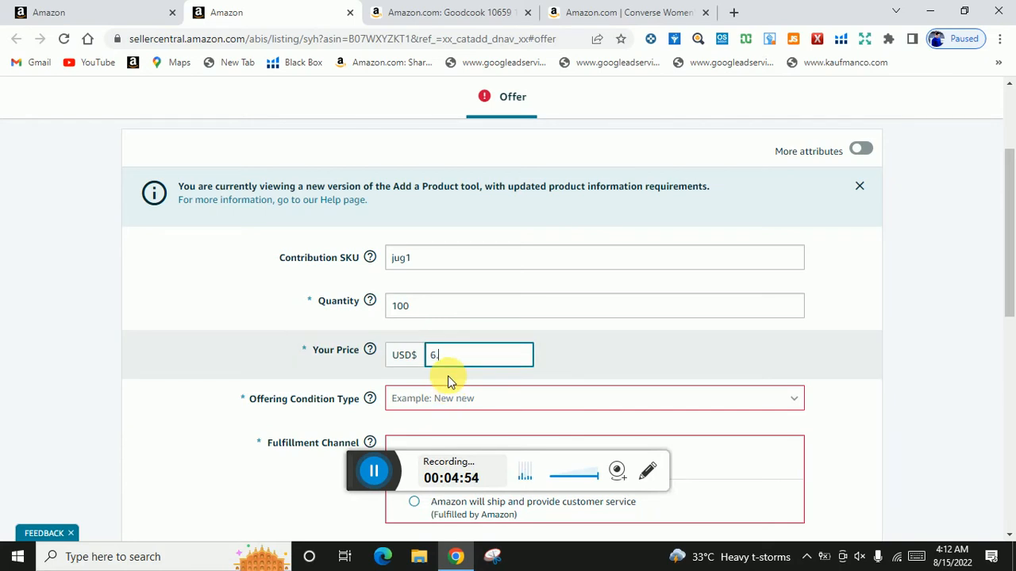
{"action": "type", "text": ".2"}
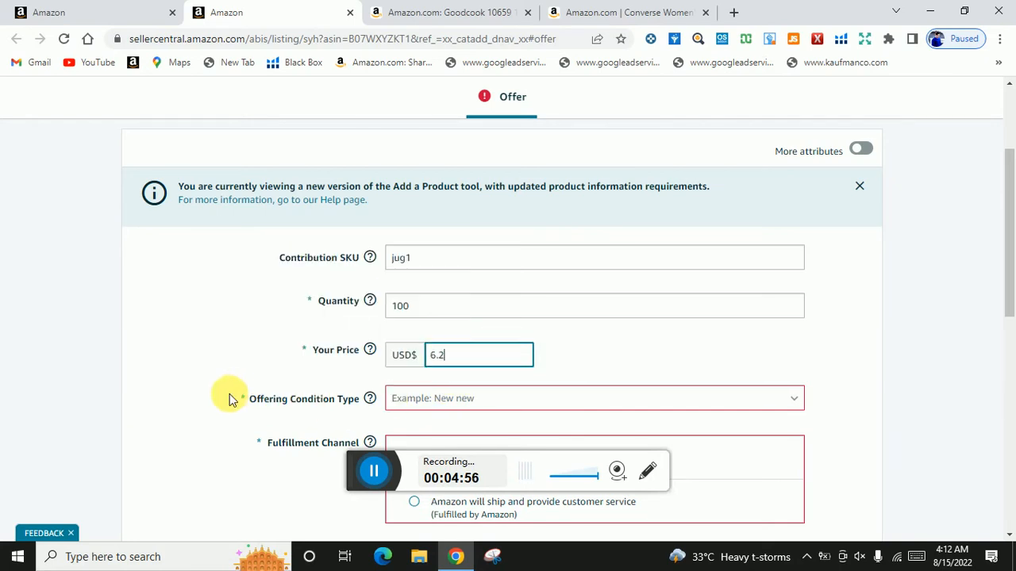
{"action": "scroll", "coordinate": [199, 408], "scroll_direction": "down", "scroll_amount": 1}
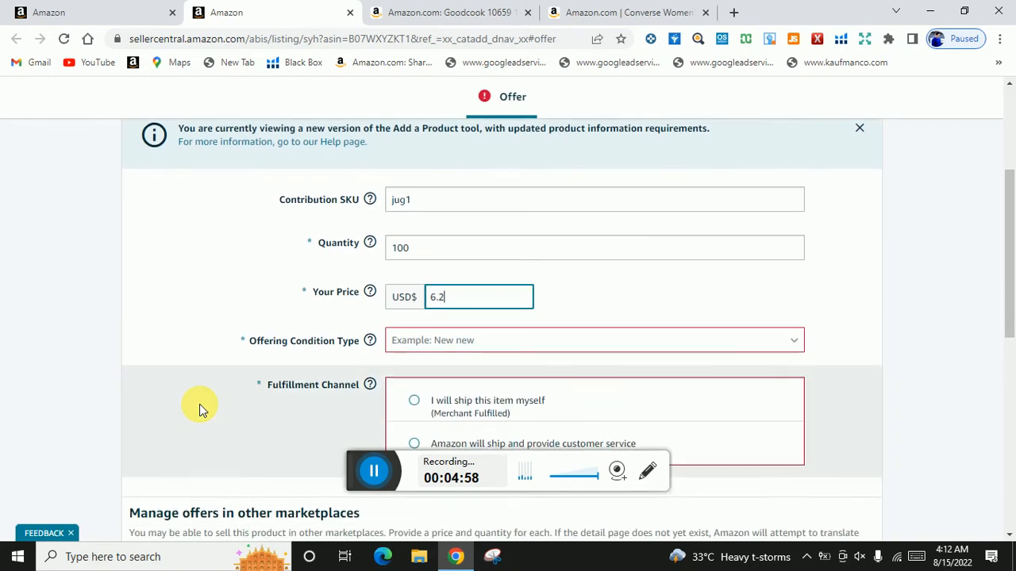
{"action": "left_click", "coordinate": [492, 347]}
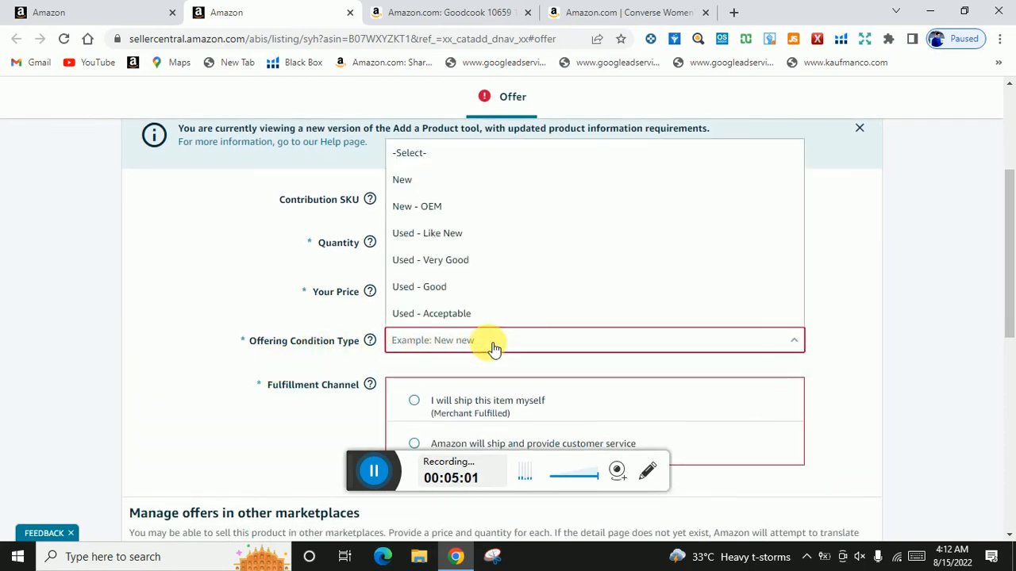
{"action": "left_click", "coordinate": [442, 186]}
Step: Set the fulfillment channel so that Amazon ships the item and provides customer service (Fulfilled by Amazon)
{"action": "scroll", "coordinate": [442, 186], "scroll_direction": "down", "scroll_amount": 2}
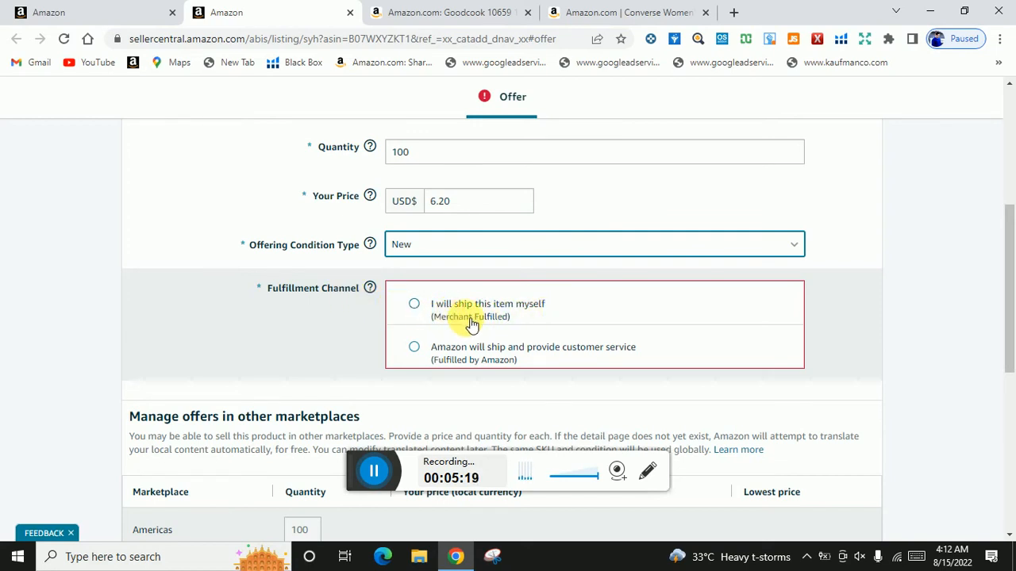
{"action": "left_click", "coordinate": [421, 305]}
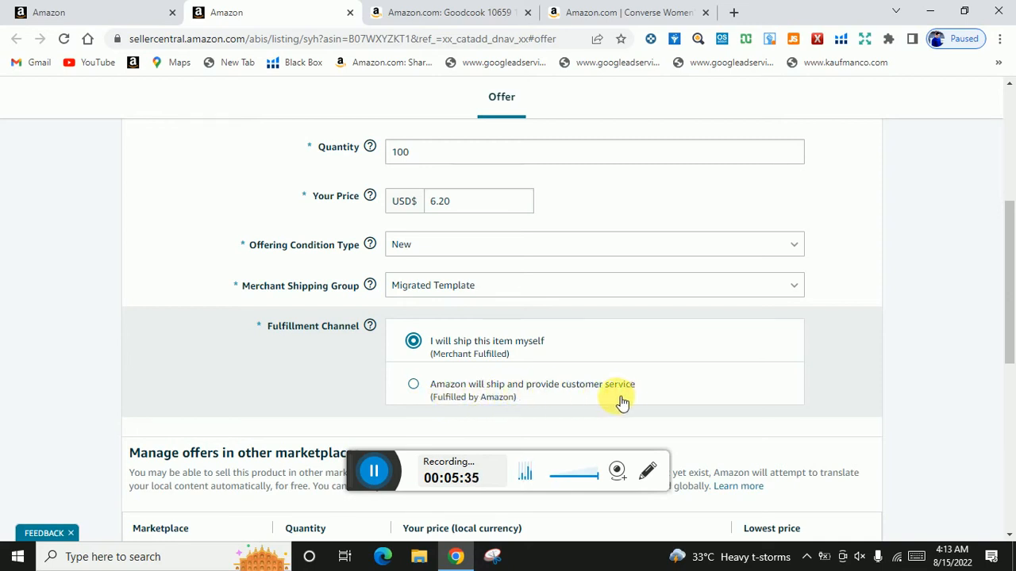
{"action": "left_click", "coordinate": [412, 384]}
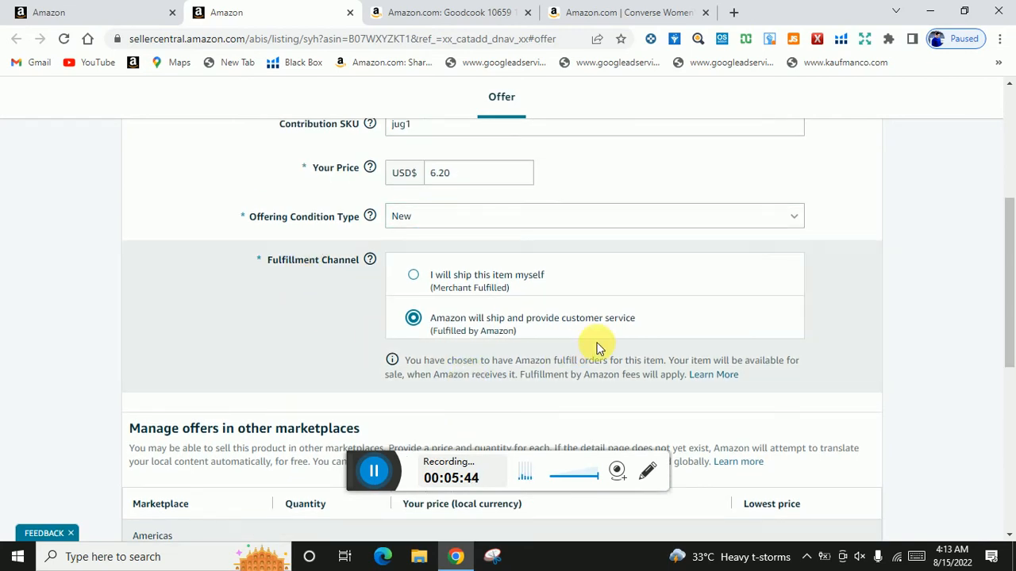
Step: Check the marketplace price section, then save and finish the pitcher's offer
{"action": "scroll", "coordinate": [599, 349], "scroll_direction": "down", "scroll_amount": 3}
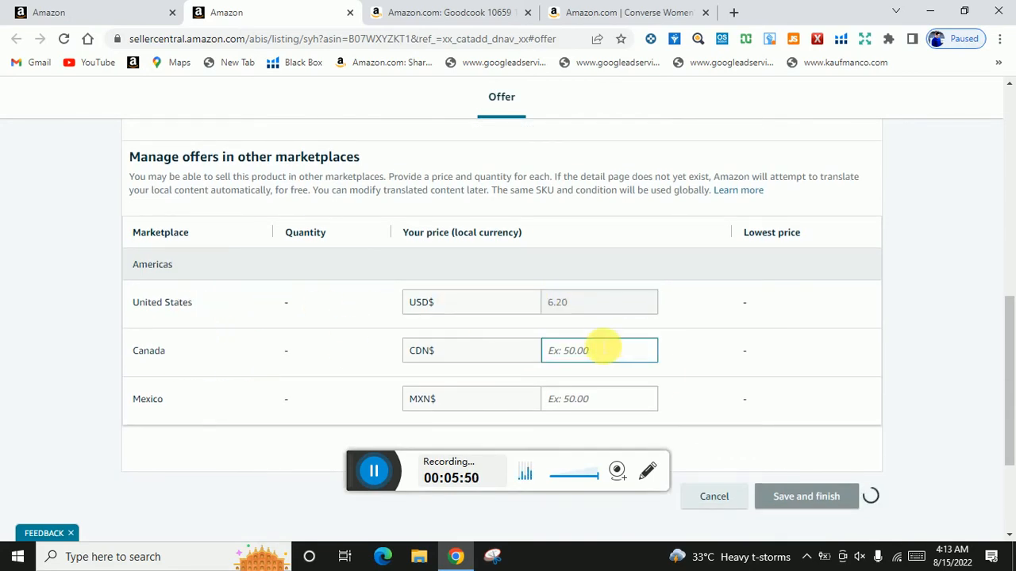
{"action": "scroll", "coordinate": [301, 393], "scroll_direction": "down", "scroll_amount": 2}
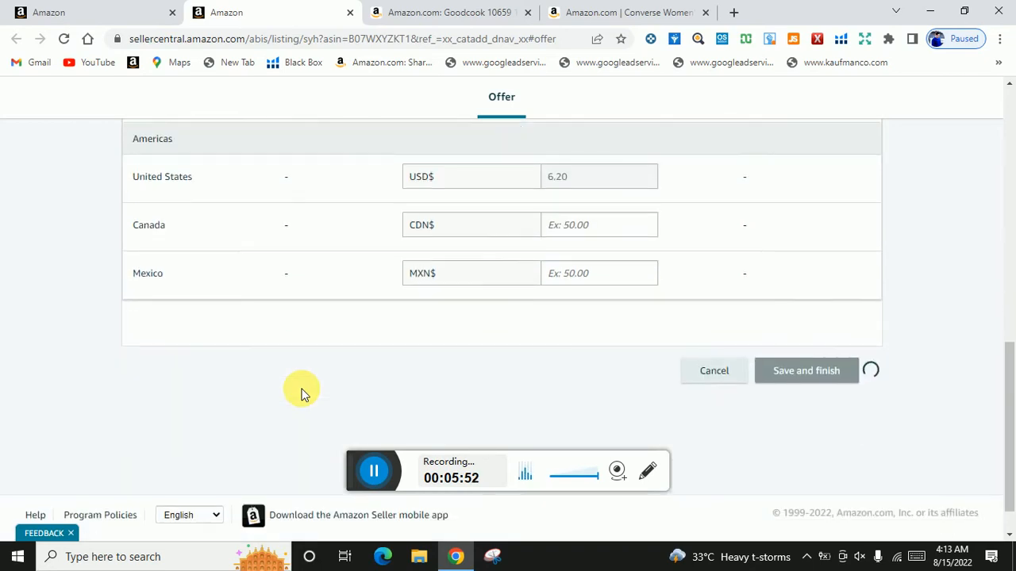
{"action": "scroll", "coordinate": [302, 391], "scroll_direction": "down", "scroll_amount": 1}
{"action": "scroll", "coordinate": [630, 405], "scroll_direction": "up", "scroll_amount": 1}
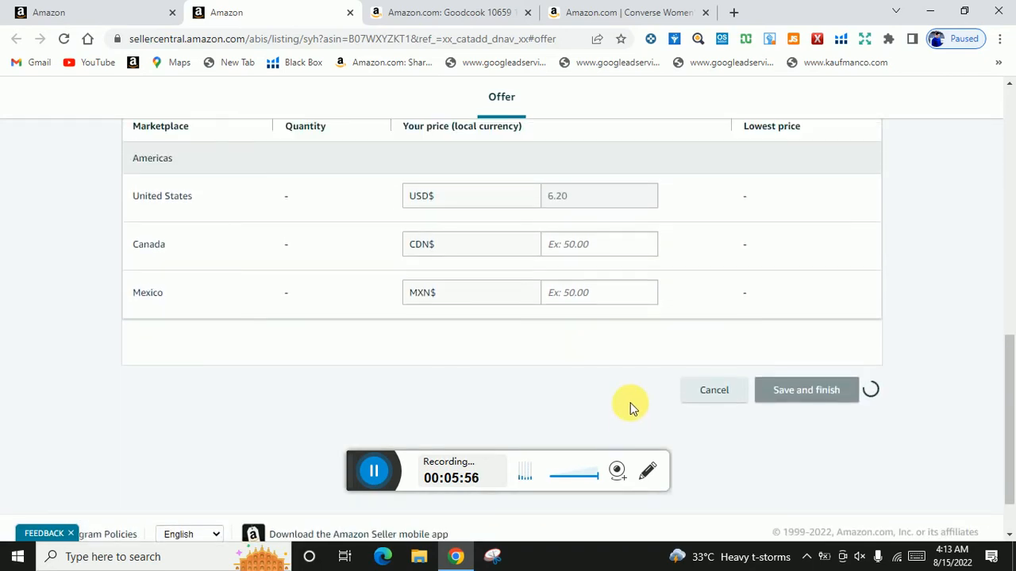
{"action": "left_click", "coordinate": [374, 471]}
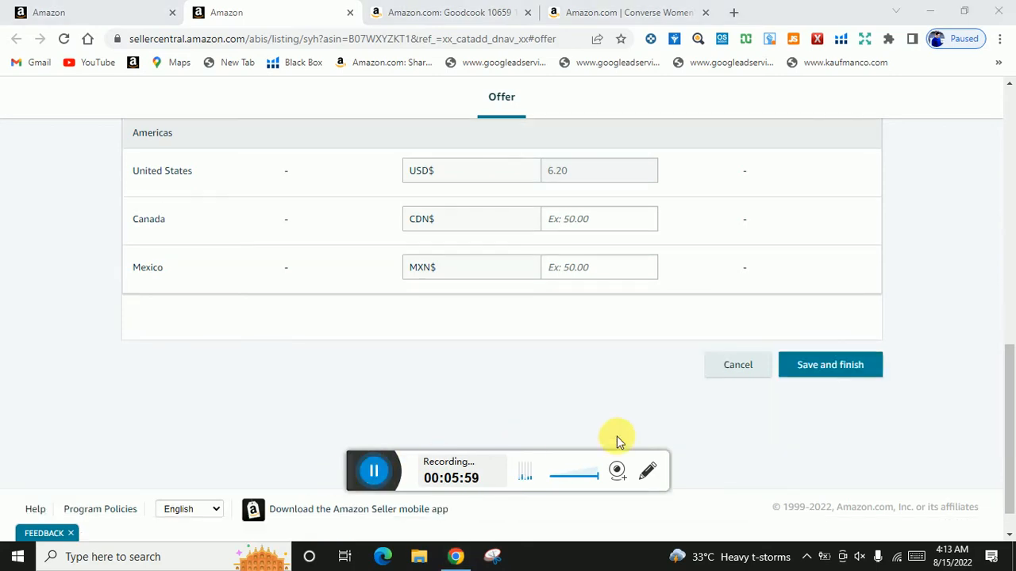
{"action": "left_click", "coordinate": [823, 377]}
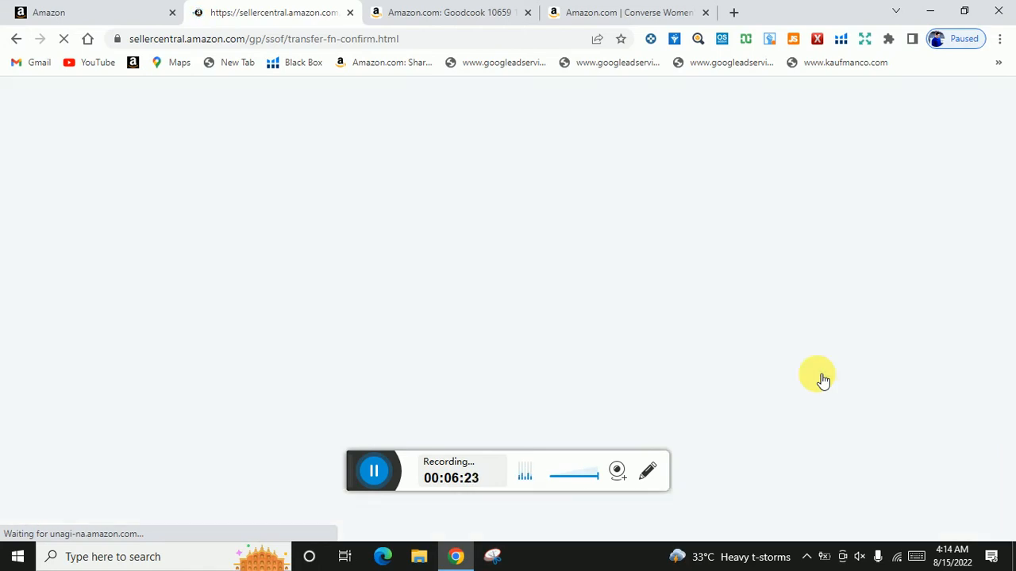
{"action": "left_click", "coordinate": [374, 471]}
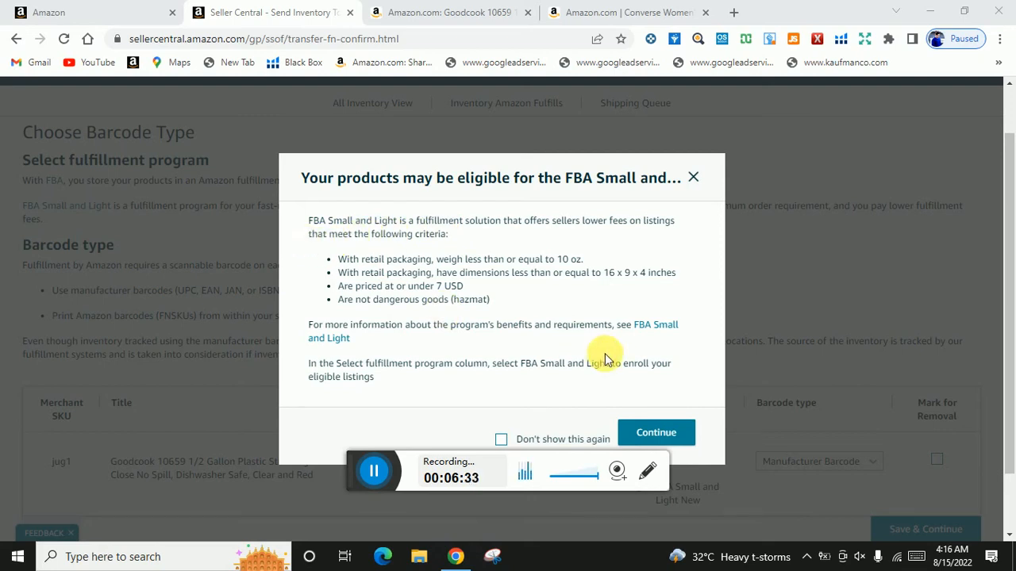
Step: Select FBA instead of FBA Small and Light as SKU jug1's fulfillment program, and save to continue to the shipment workflow
{"action": "left_click", "coordinate": [642, 437]}
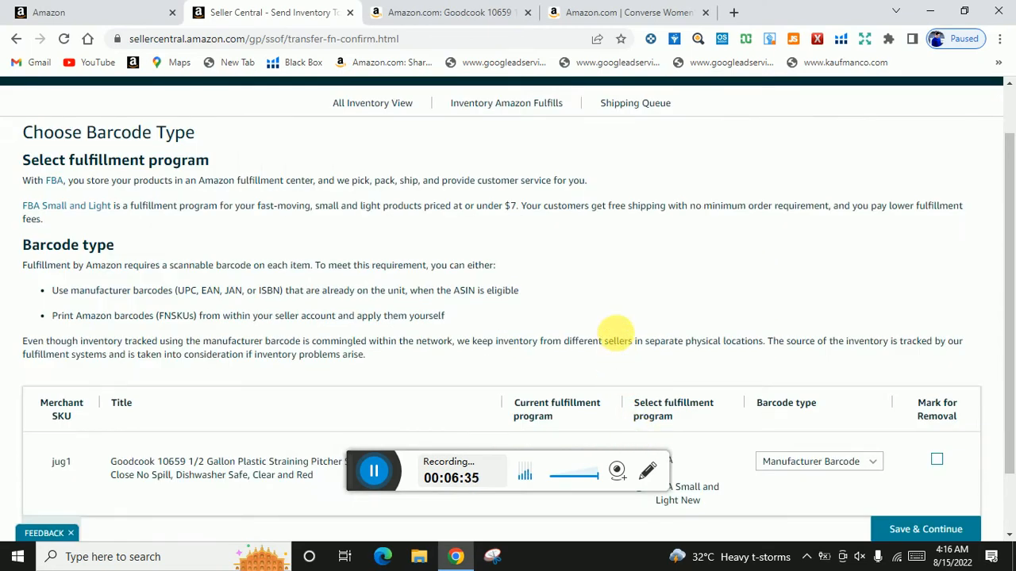
{"action": "scroll", "coordinate": [606, 266], "scroll_direction": "down", "scroll_amount": 2}
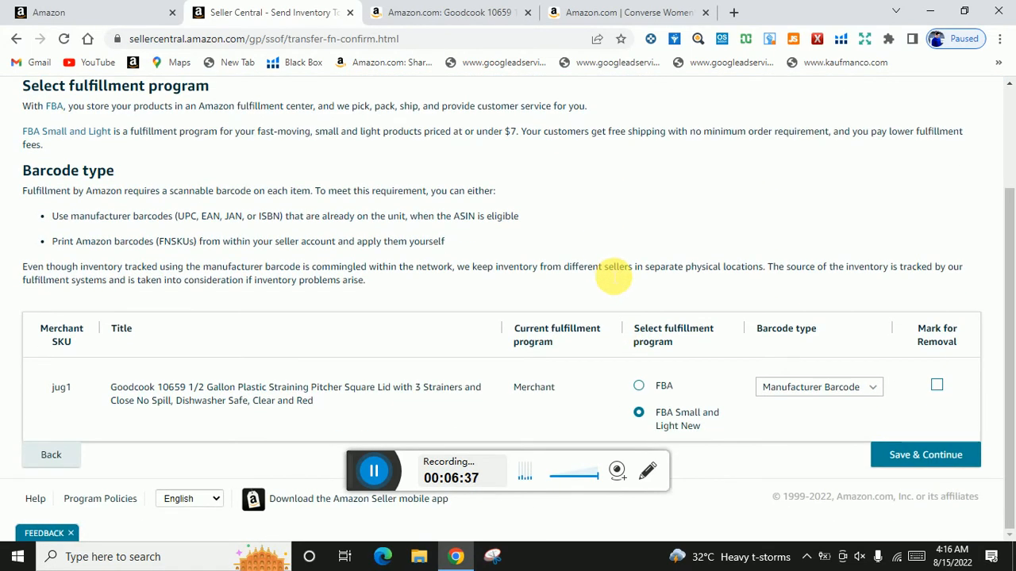
{"action": "scroll", "coordinate": [614, 275], "scroll_direction": "up", "scroll_amount": 2}
{"action": "scroll", "coordinate": [613, 275], "scroll_direction": "down", "scroll_amount": 2}
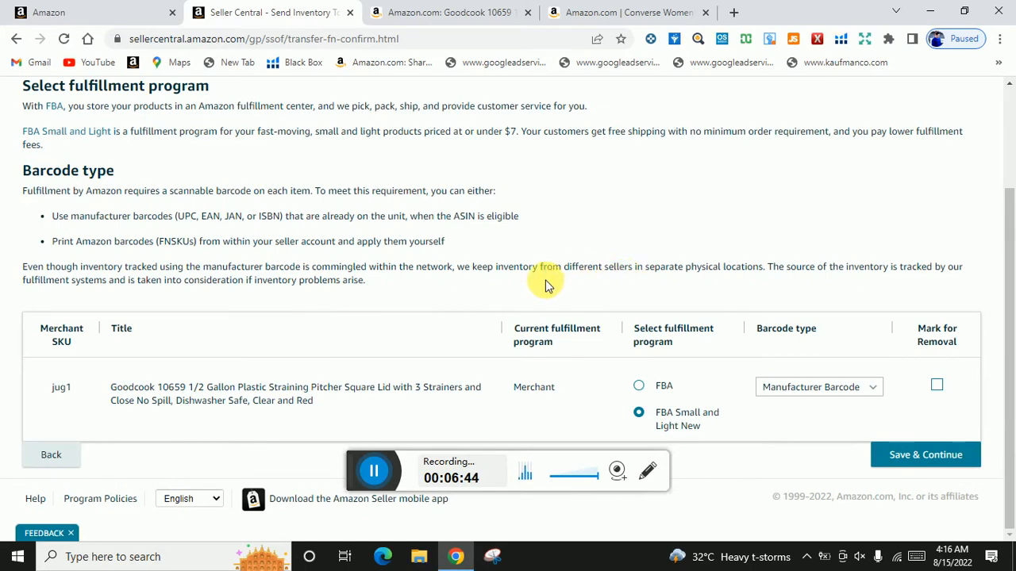
{"action": "left_click", "coordinate": [640, 387]}
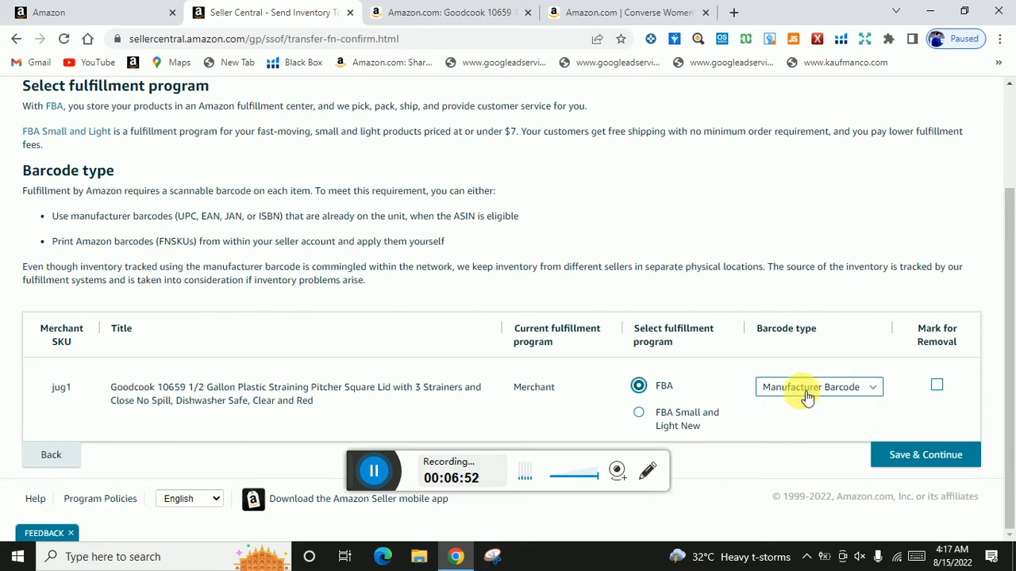
{"action": "scroll", "coordinate": [856, 407], "scroll_direction": "up", "scroll_amount": 2}
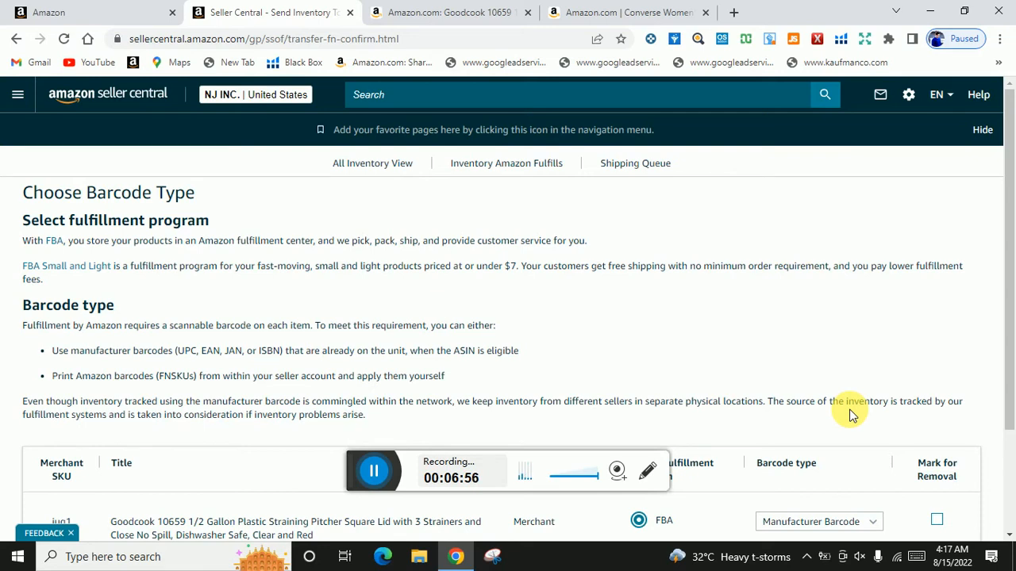
{"action": "scroll", "coordinate": [851, 415], "scroll_direction": "down", "scroll_amount": 2}
{"action": "left_click", "coordinate": [370, 479]}
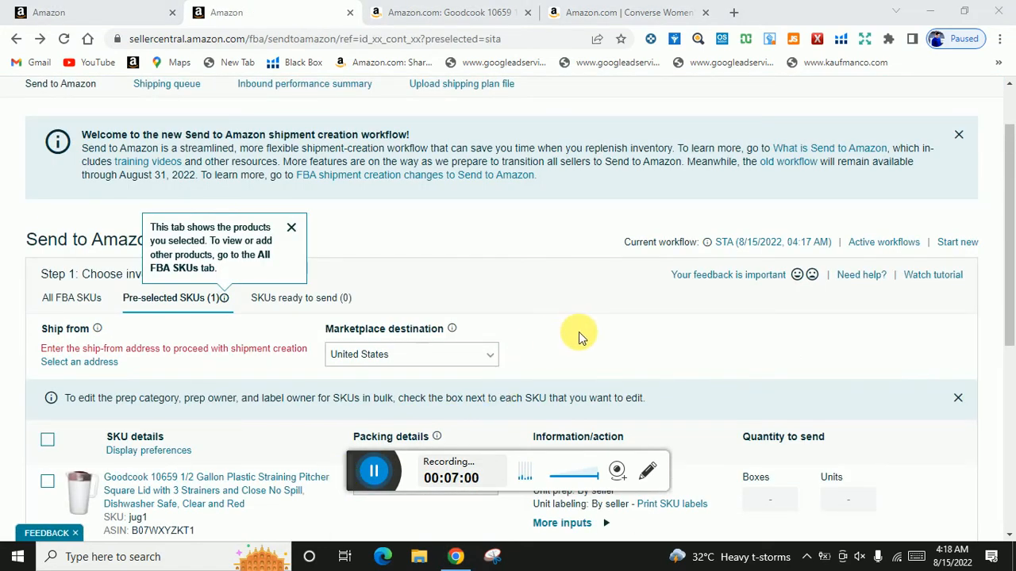
Step: Examine the inventory selection step of the Send to Amazon workflow, including the ship-from address, packing details and quantity to send for jug1
{"action": "scroll", "coordinate": [580, 337], "scroll_direction": "up", "scroll_amount": 1}
{"action": "scroll", "coordinate": [579, 338], "scroll_direction": "down", "scroll_amount": 1}
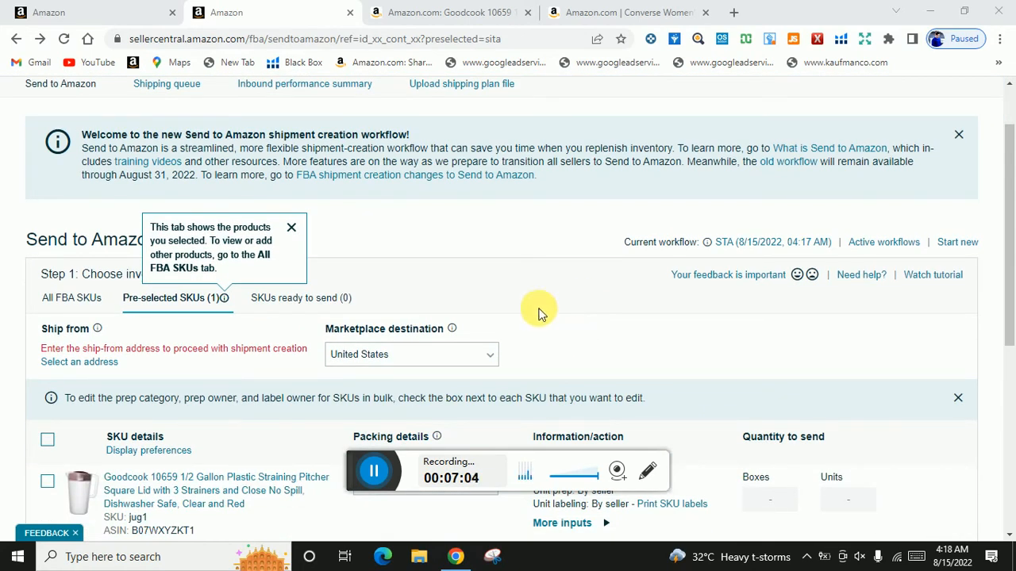
{"action": "scroll", "coordinate": [608, 345], "scroll_direction": "up", "scroll_amount": 1}
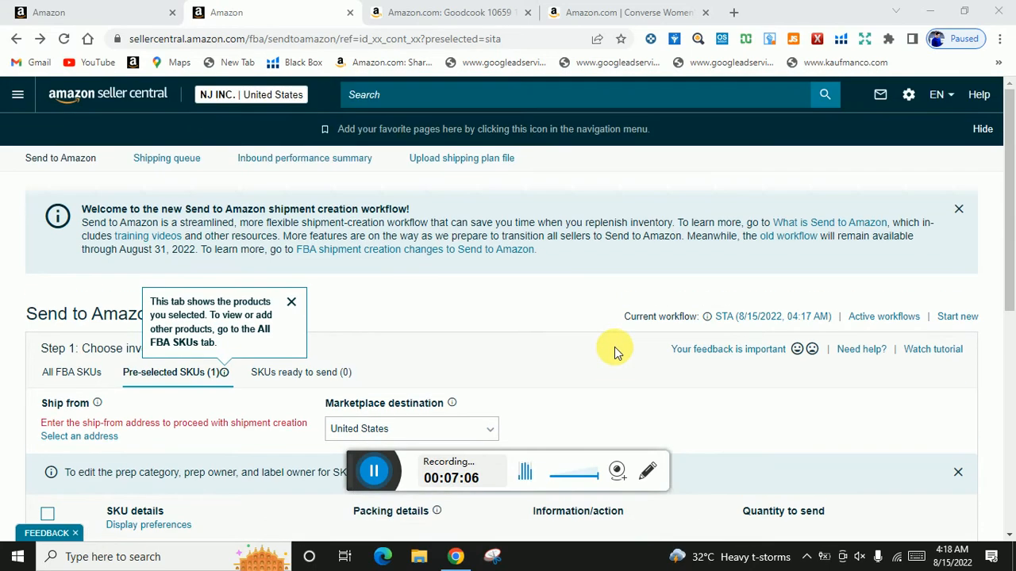
{"action": "scroll", "coordinate": [611, 346], "scroll_direction": "down", "scroll_amount": 1}
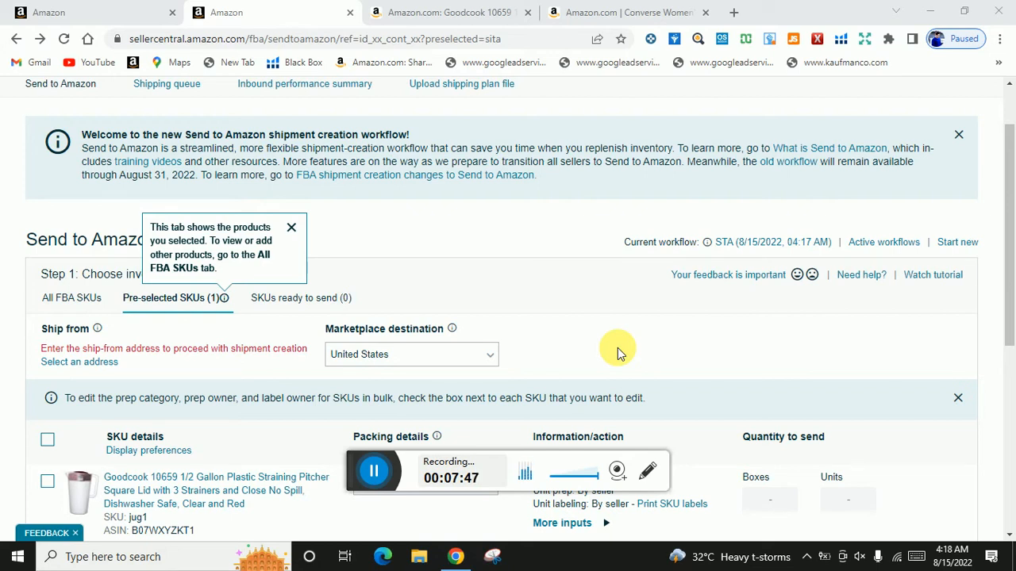
{"action": "scroll", "coordinate": [620, 353], "scroll_direction": "up", "scroll_amount": 1}
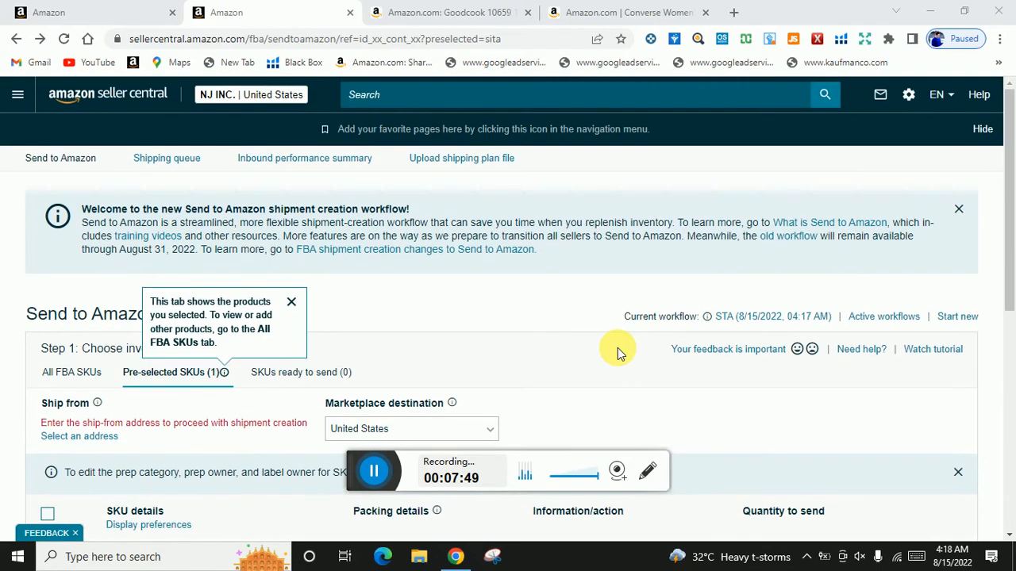
{"action": "scroll", "coordinate": [775, 403], "scroll_direction": "down", "scroll_amount": 4}
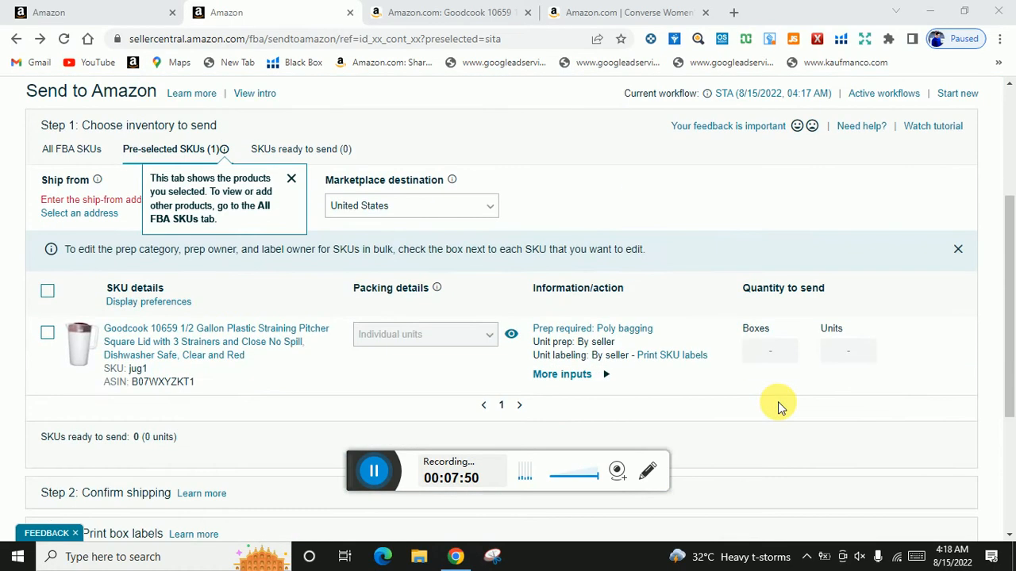
{"action": "scroll", "coordinate": [770, 415], "scroll_direction": "up", "scroll_amount": 2}
{"action": "scroll", "coordinate": [768, 423], "scroll_direction": "down", "scroll_amount": 1}
{"action": "scroll", "coordinate": [767, 423], "scroll_direction": "down", "scroll_amount": 1}
{"action": "scroll", "coordinate": [768, 423], "scroll_direction": "up", "scroll_amount": 3}
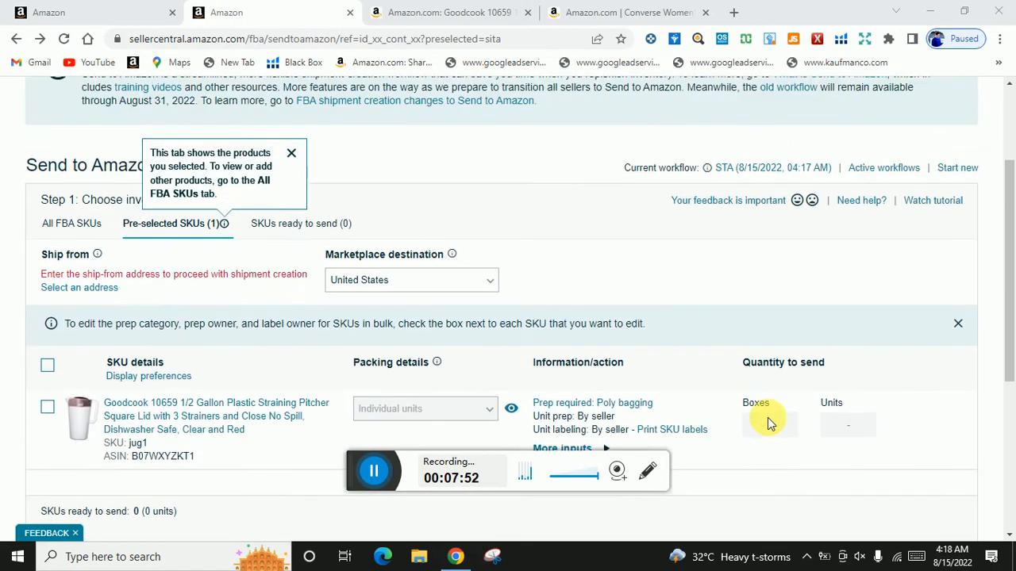
{"action": "scroll", "coordinate": [768, 418], "scroll_direction": "down", "scroll_amount": 3}
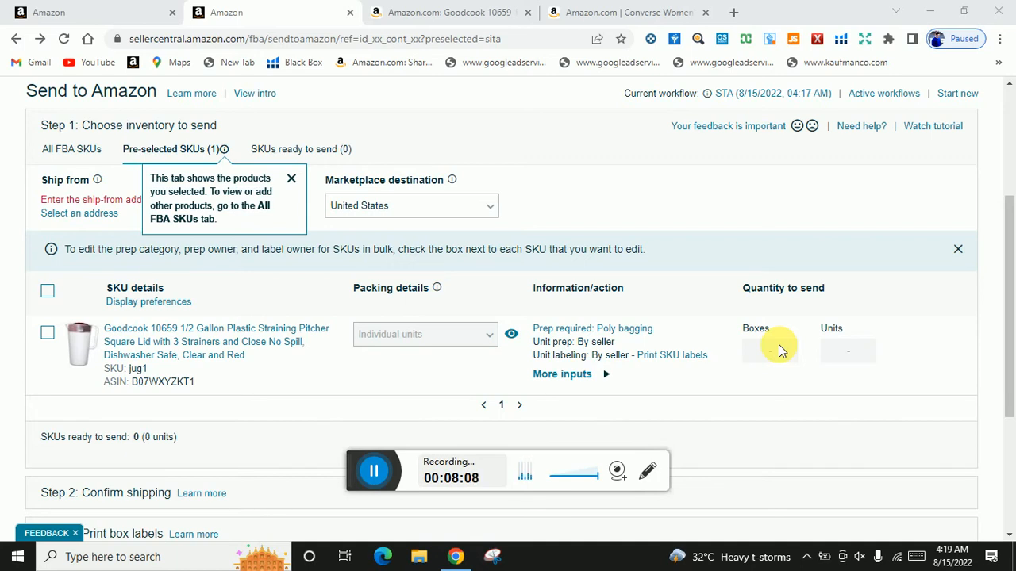
{"action": "scroll", "coordinate": [778, 349], "scroll_direction": "up", "scroll_amount": 2}
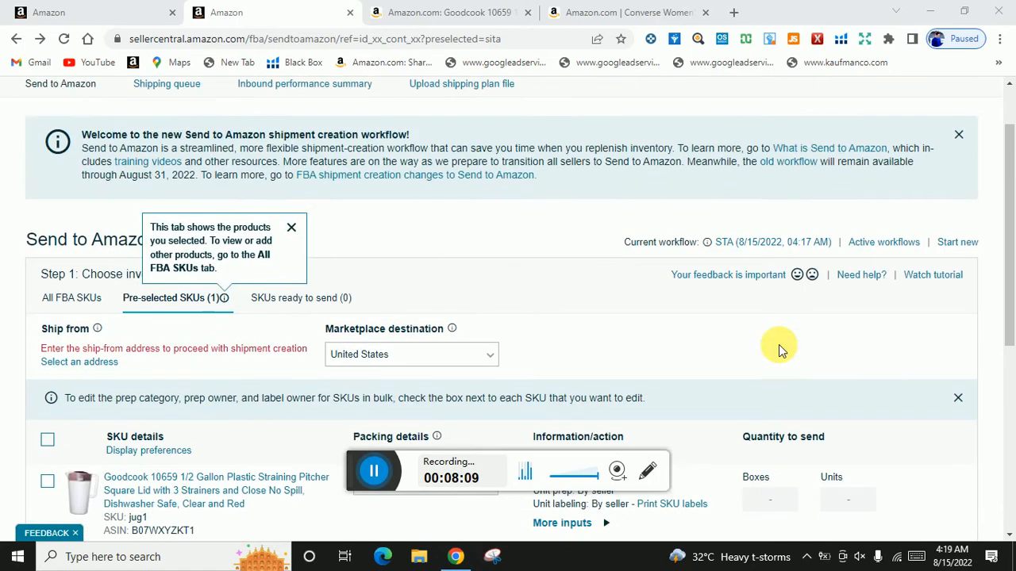
Step: Go back to the old shipment workflow, giving "I am not ready to change the way I send my inventory to Amazon" as the reason
{"action": "left_click", "coordinate": [784, 163]}
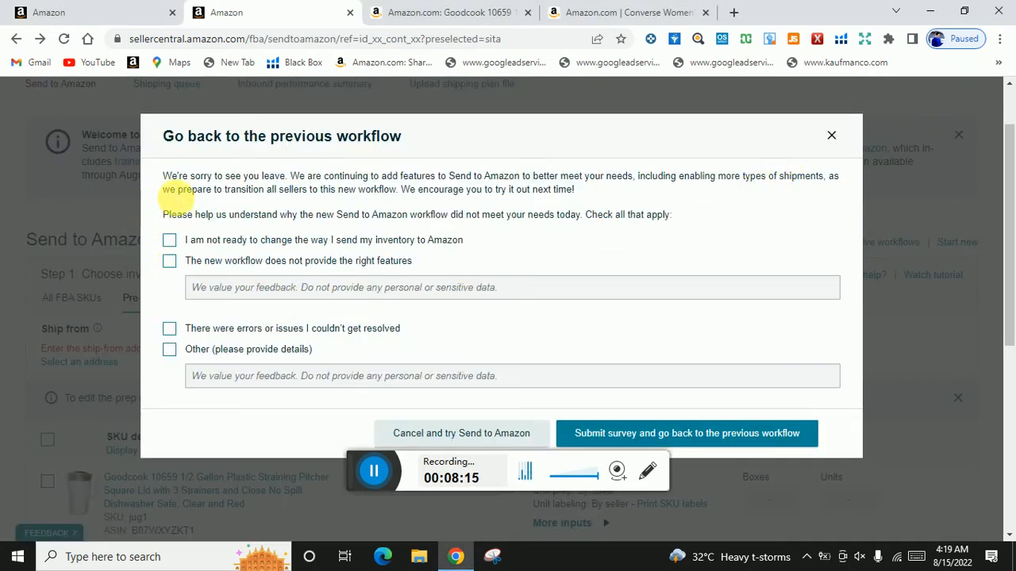
{"action": "left_click", "coordinate": [170, 240]}
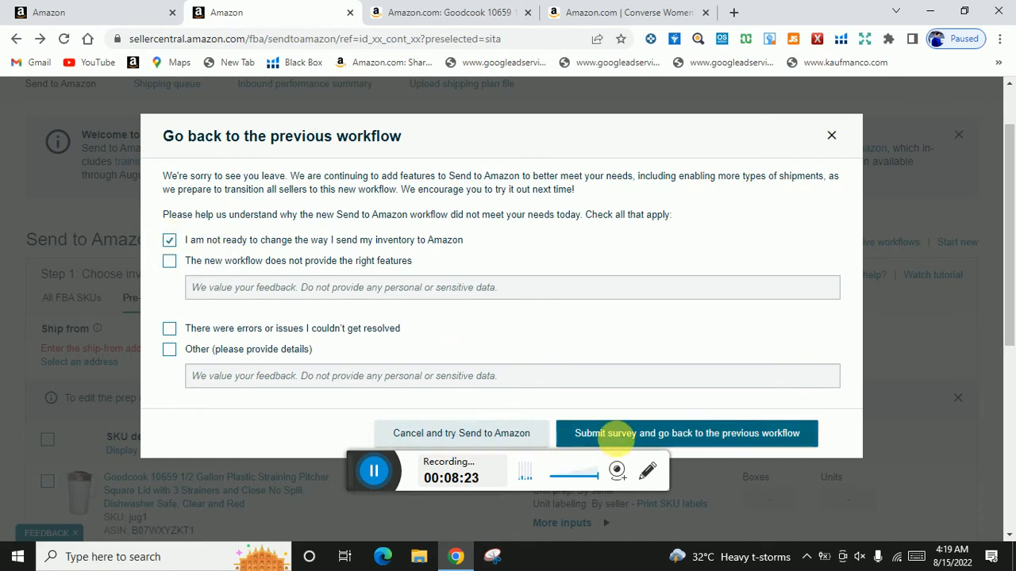
{"action": "left_click", "coordinate": [623, 433]}
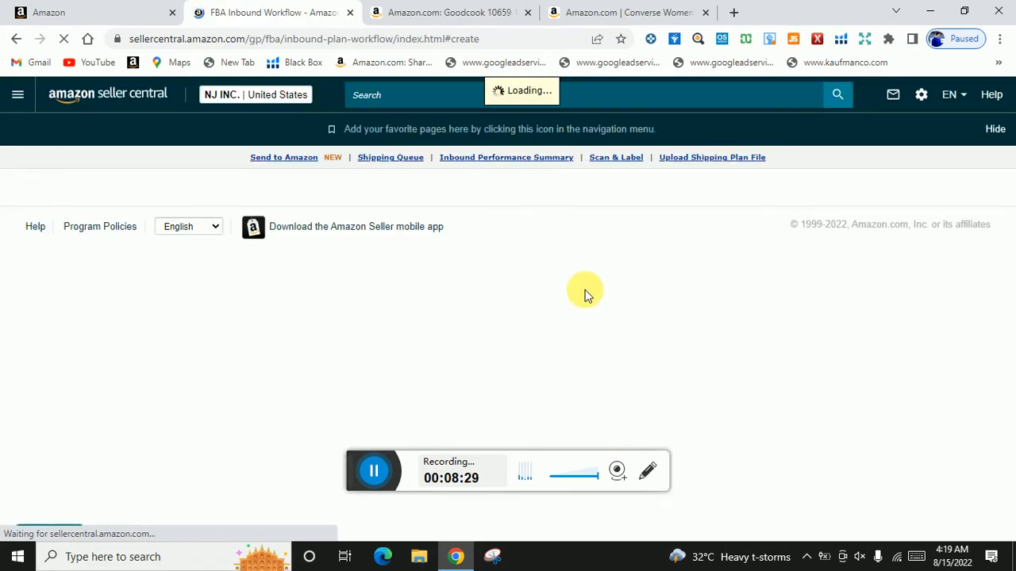
Step: Set the shipping plan's packing type to Case-packed products and check the remaining plan sections, including the units to send
{"action": "scroll", "coordinate": [587, 293], "scroll_direction": "down", "scroll_amount": 2}
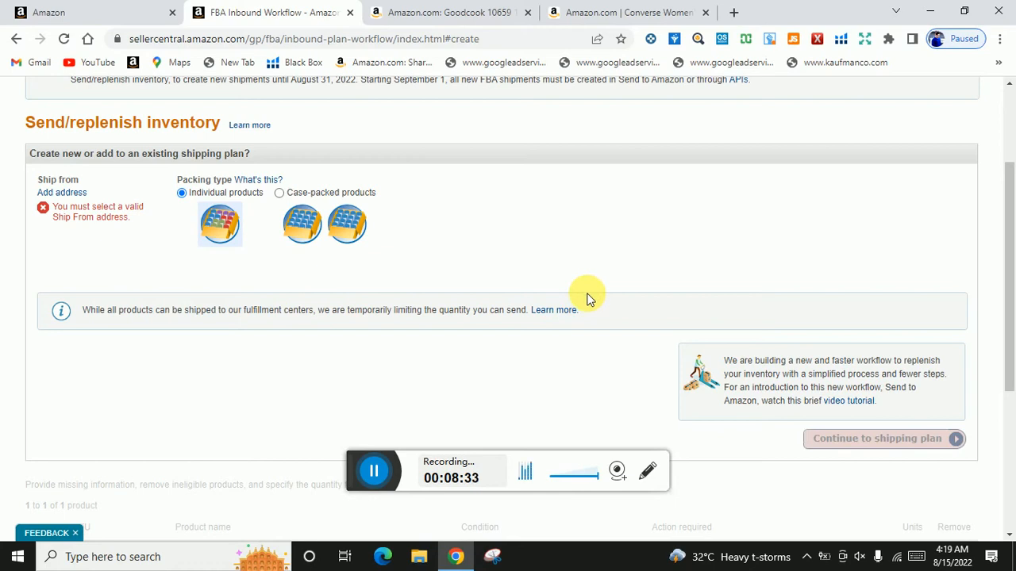
{"action": "scroll", "coordinate": [584, 294], "scroll_direction": "up", "scroll_amount": 1}
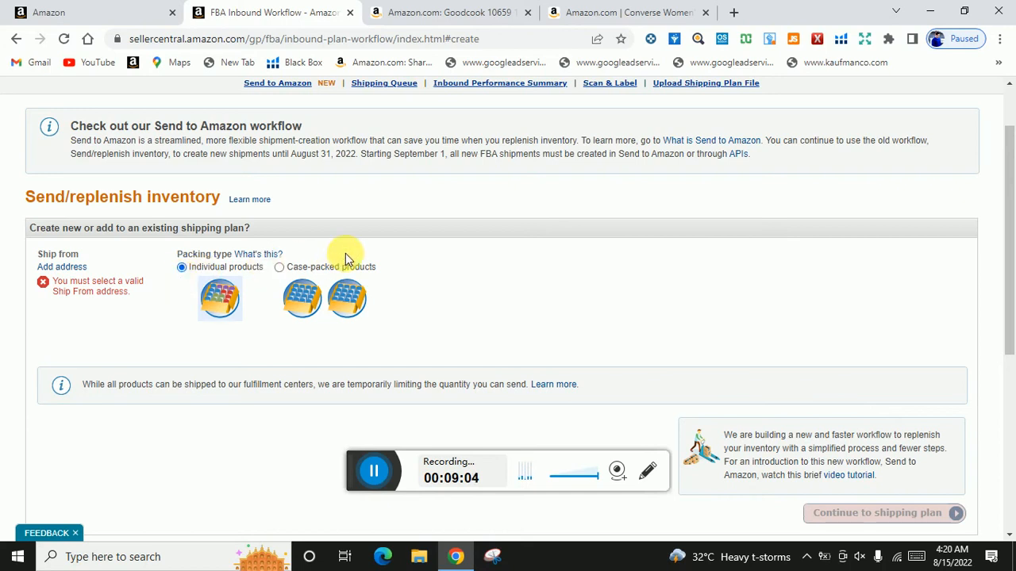
{"action": "left_click", "coordinate": [280, 269]}
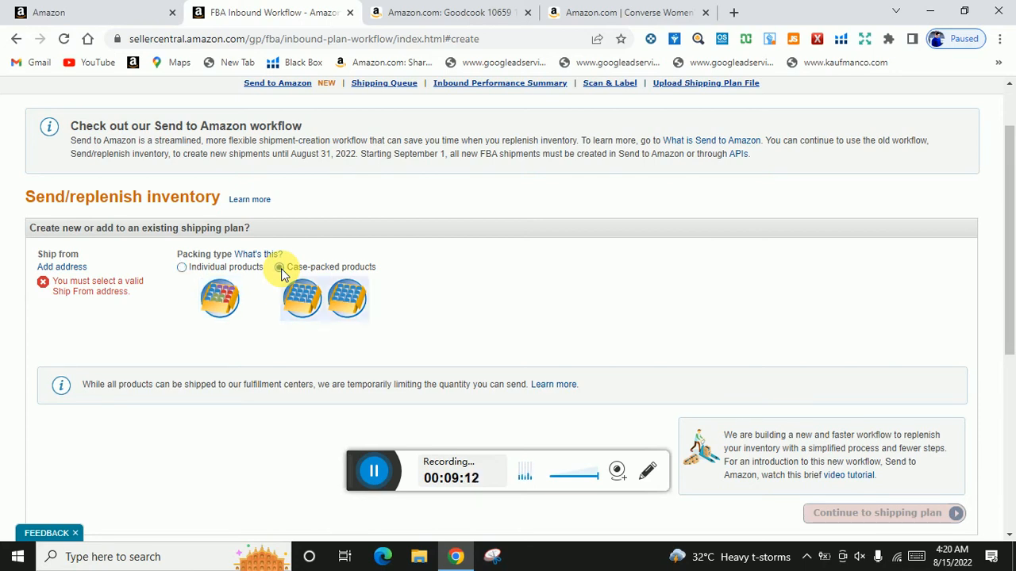
{"action": "scroll", "coordinate": [386, 290], "scroll_direction": "down", "scroll_amount": 3}
{"action": "scroll", "coordinate": [385, 290], "scroll_direction": "up", "scroll_amount": 1}
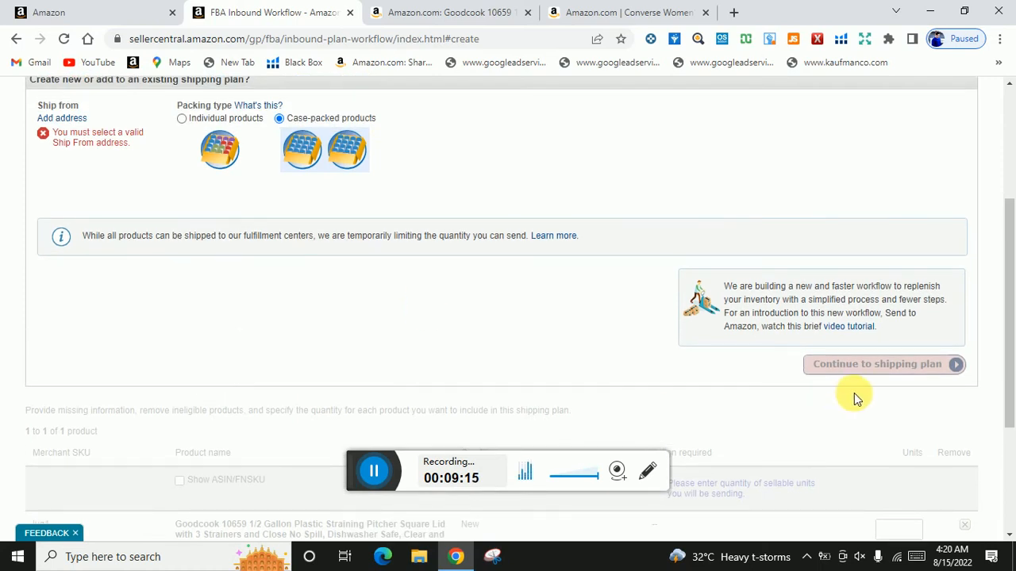
{"action": "scroll", "coordinate": [582, 356], "scroll_direction": "up", "scroll_amount": 3}
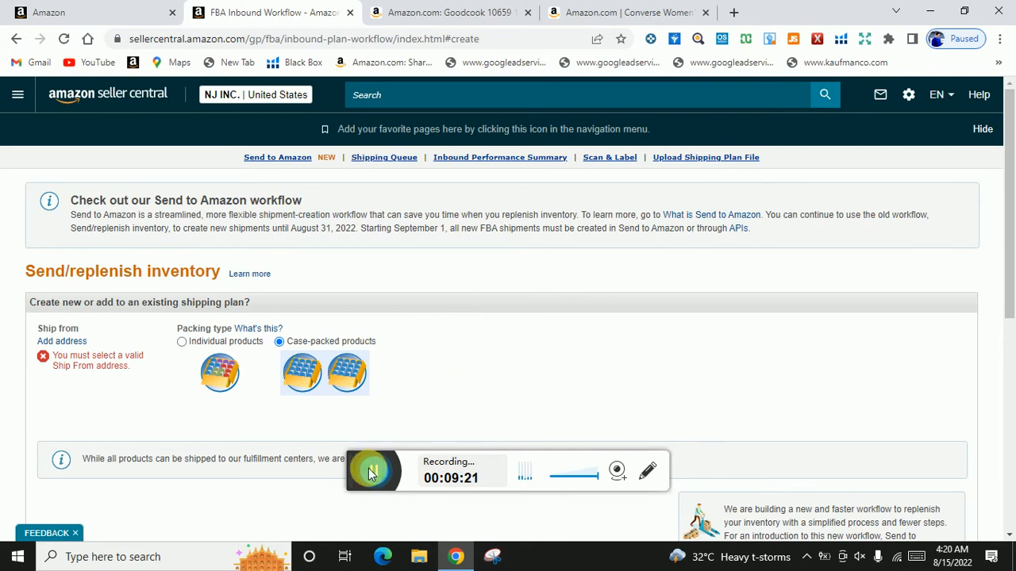
Step: Close the shipping plan page and view the available listing actions for SKU jug1 in Manage Inventory
{"action": "key", "text": "ctrl+w"}
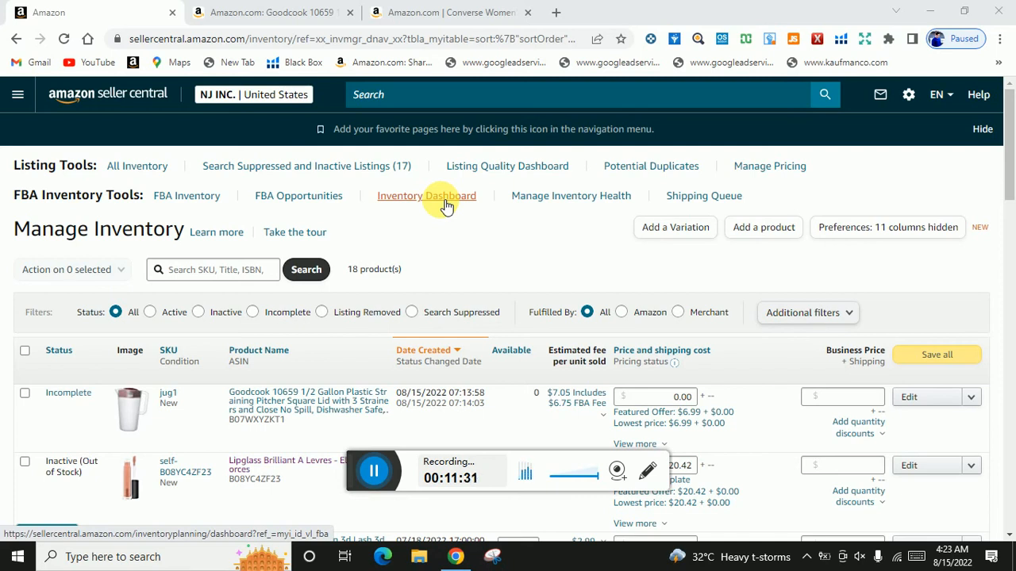
{"action": "left_click", "coordinate": [970, 397]}
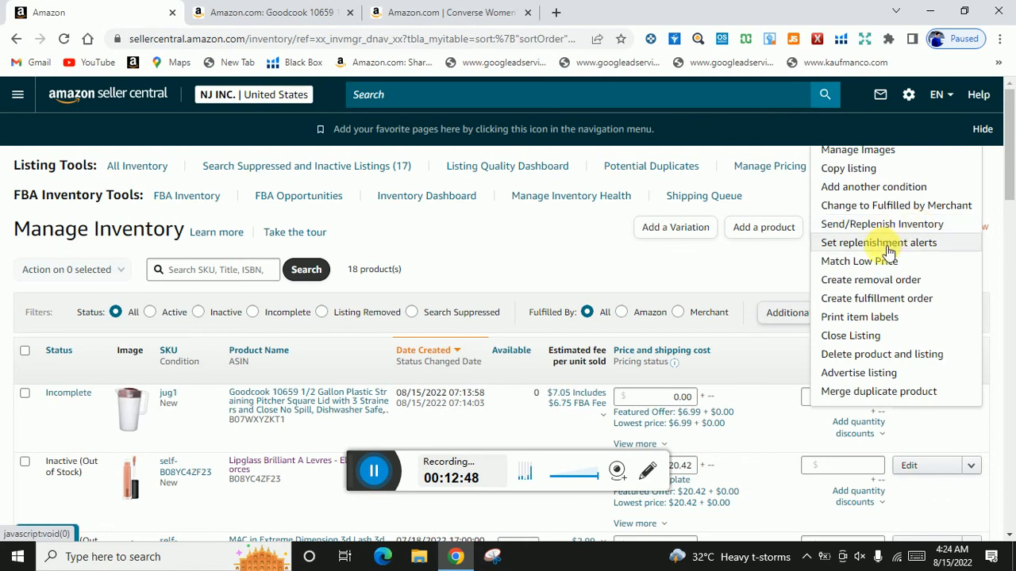
{"action": "left_click", "coordinate": [373, 472]}
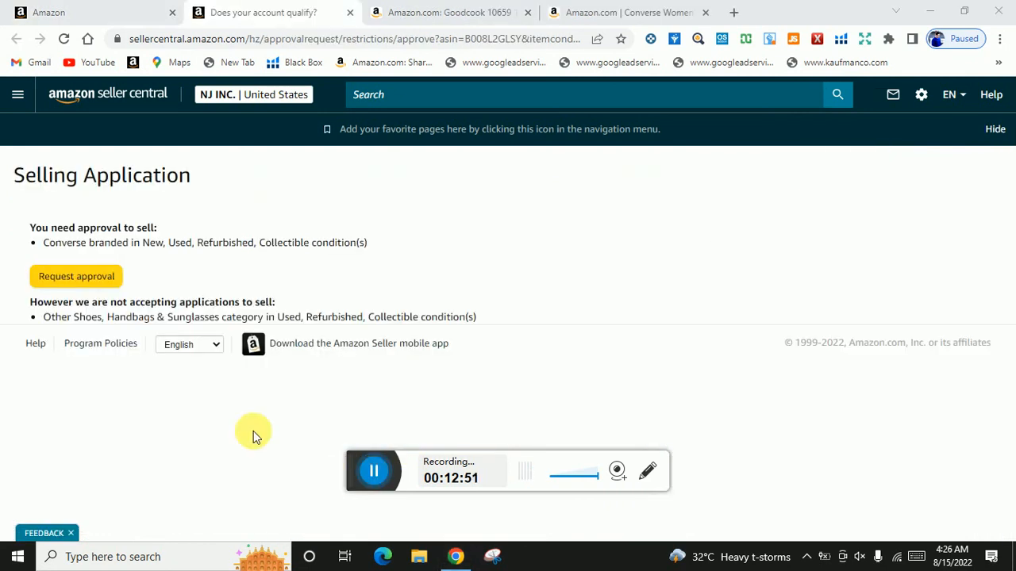
Step: Request approval to sell Converse items, choosing at least 1 purchase invoice from a manufacturer or distributor as the document type
{"action": "left_click", "coordinate": [79, 277]}
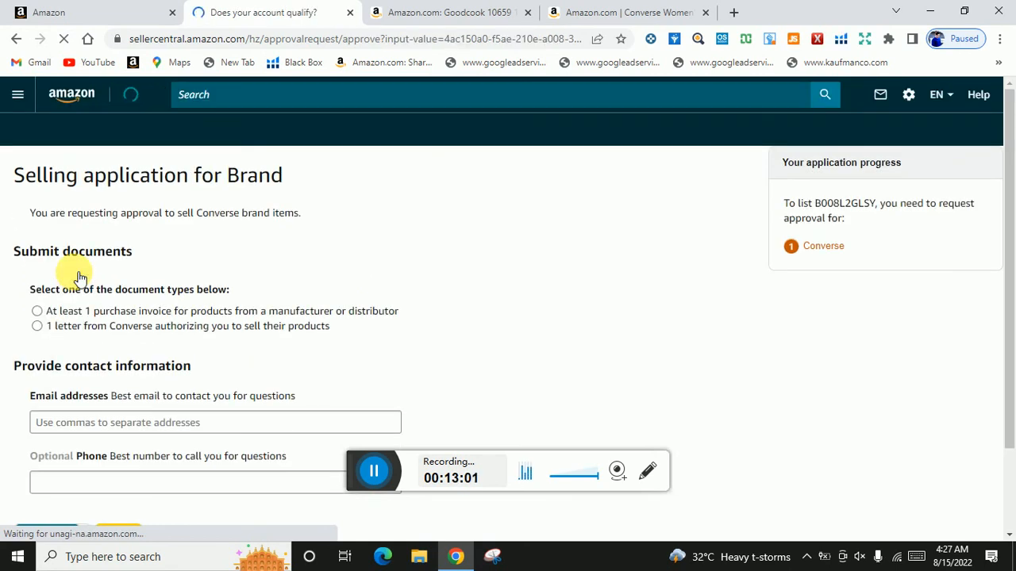
{"action": "scroll", "coordinate": [75, 267], "scroll_direction": "down", "scroll_amount": 1}
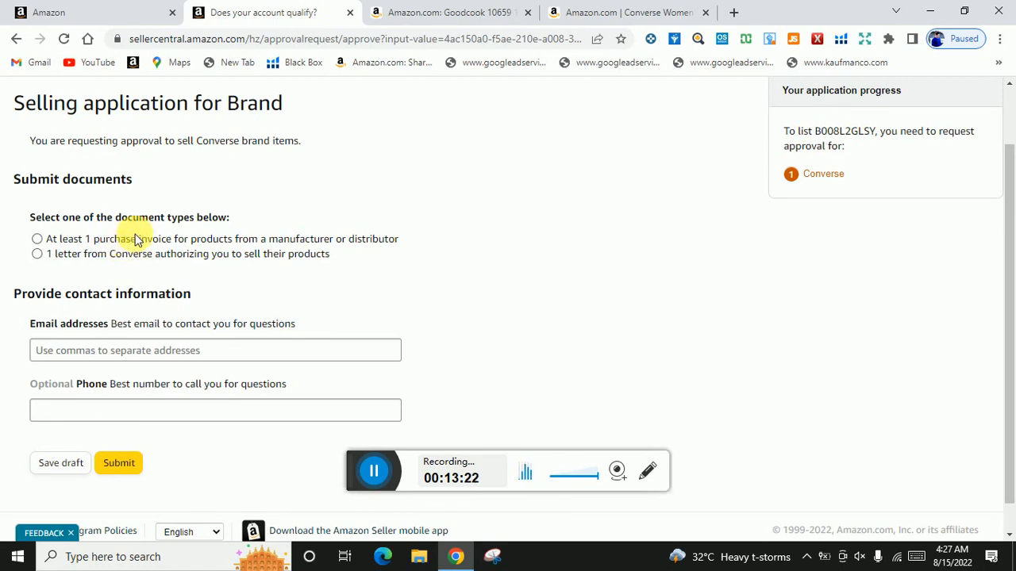
{"action": "left_click", "coordinate": [38, 238]}
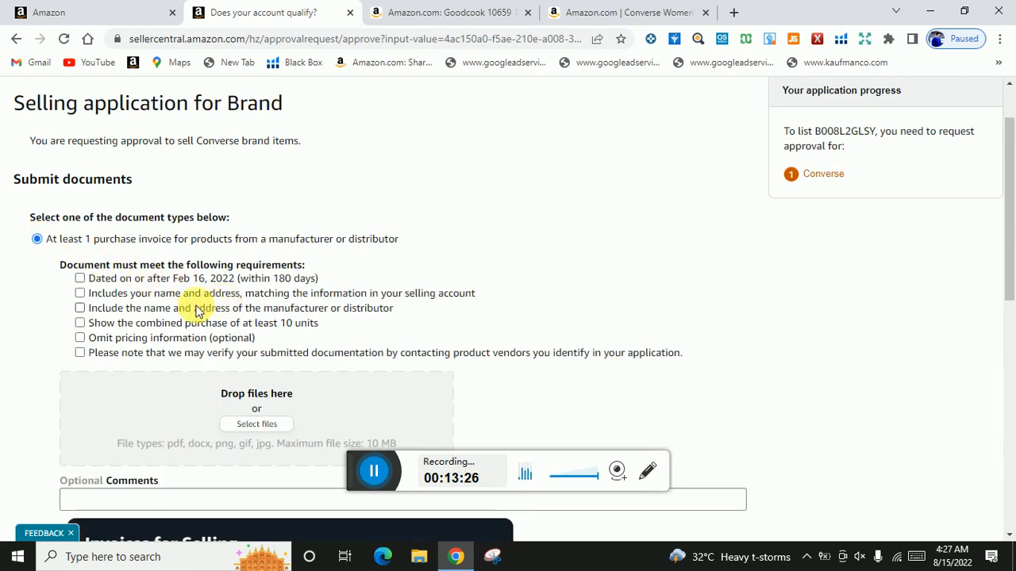
Step: Look at the invoice file selection without choosing a file, and review the Converse application's requirements, comments, contact and submission sections
{"action": "scroll", "coordinate": [198, 334], "scroll_direction": "down", "scroll_amount": 1}
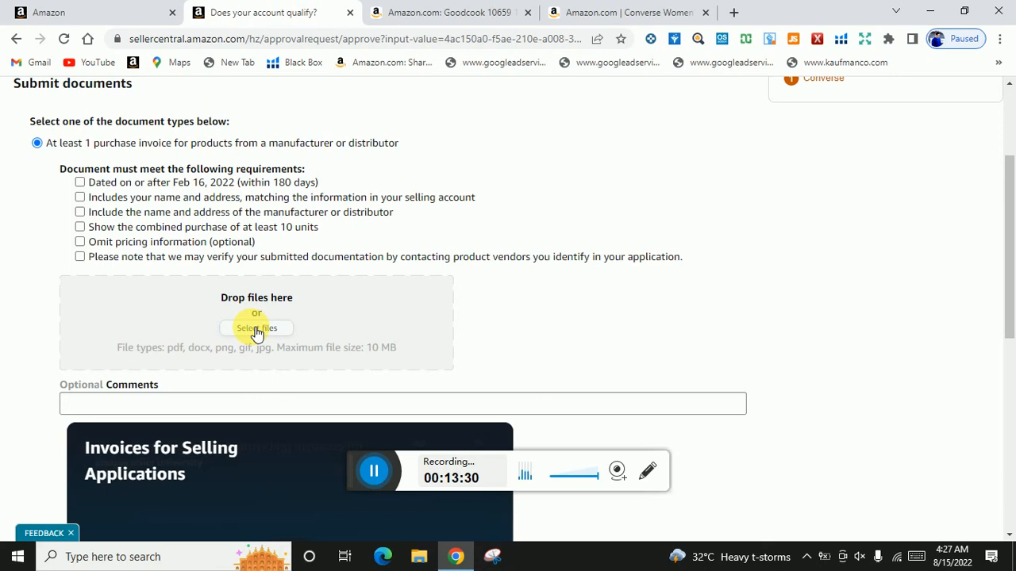
{"action": "left_click", "coordinate": [256, 329]}
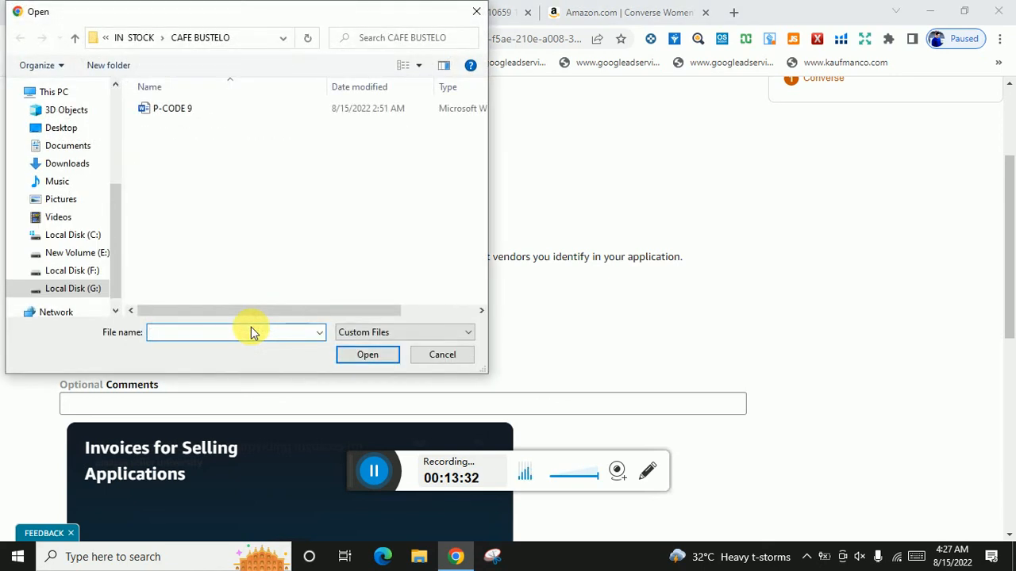
{"action": "left_click", "coordinate": [438, 354]}
{"action": "scroll", "coordinate": [371, 329], "scroll_direction": "down", "scroll_amount": 2}
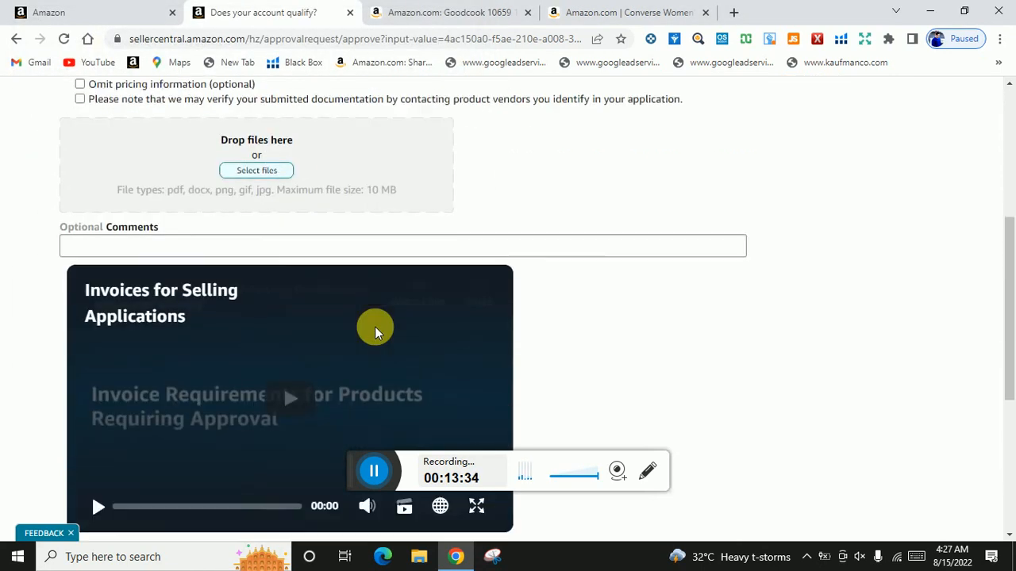
{"action": "scroll", "coordinate": [374, 326], "scroll_direction": "down", "scroll_amount": 3}
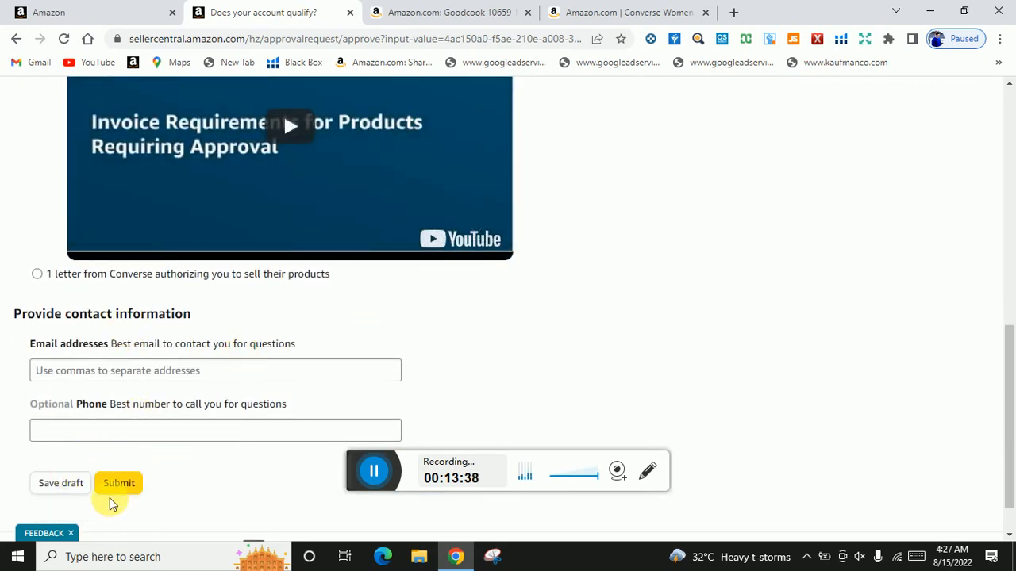
{"action": "scroll", "coordinate": [517, 320], "scroll_direction": "up", "scroll_amount": 3}
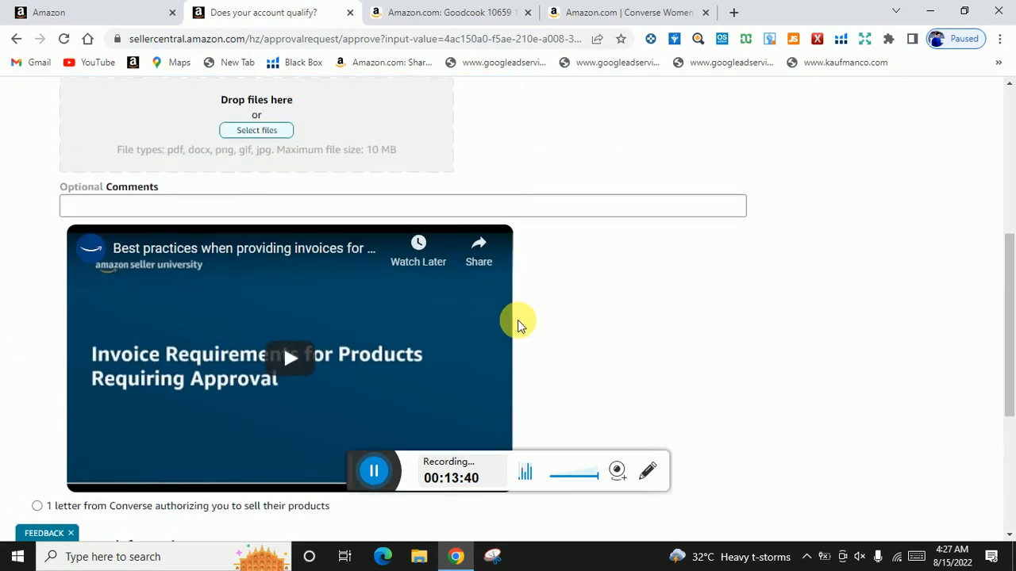
{"action": "scroll", "coordinate": [517, 320], "scroll_direction": "up", "scroll_amount": 5}
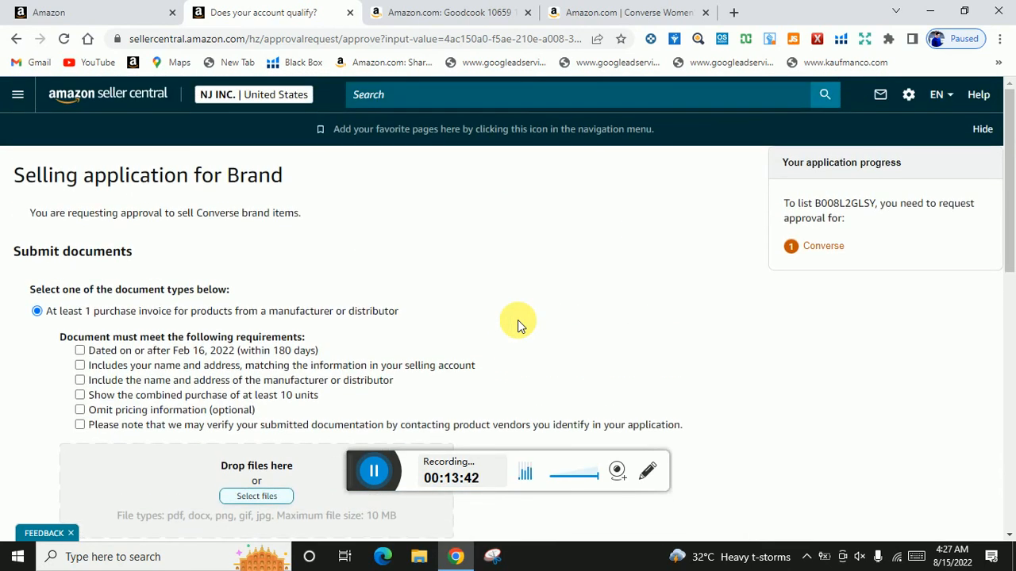